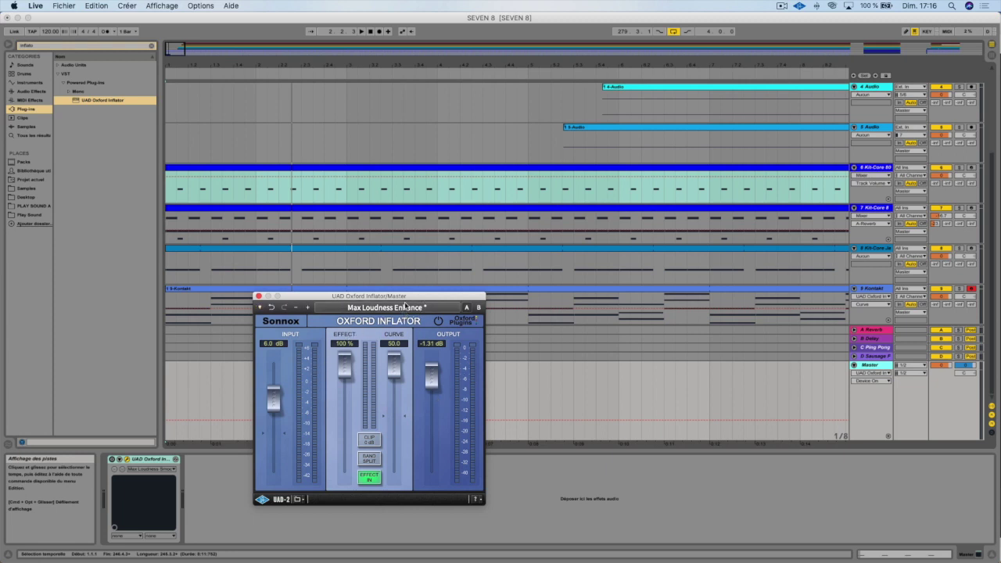
{"action": "mouse_move", "coordinate": [402, 308]}
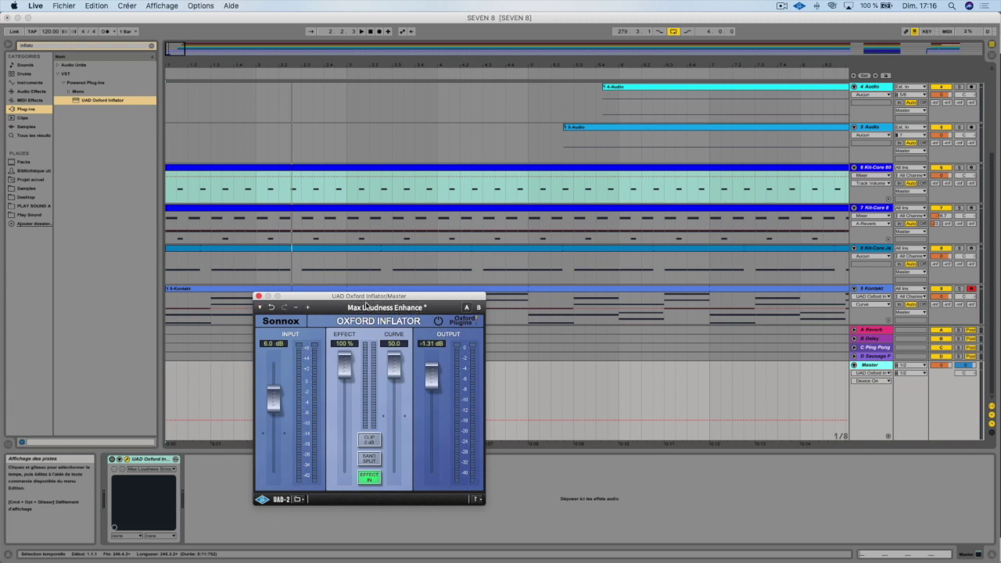
- Display the 9-Kontakt track's device chain with its UAD Oxford Inflator window open
{"action": "mouse_move", "coordinate": [354, 305]}
{"action": "mouse_move", "coordinate": [340, 374]}
{"action": "left_click", "coordinate": [873, 366]}
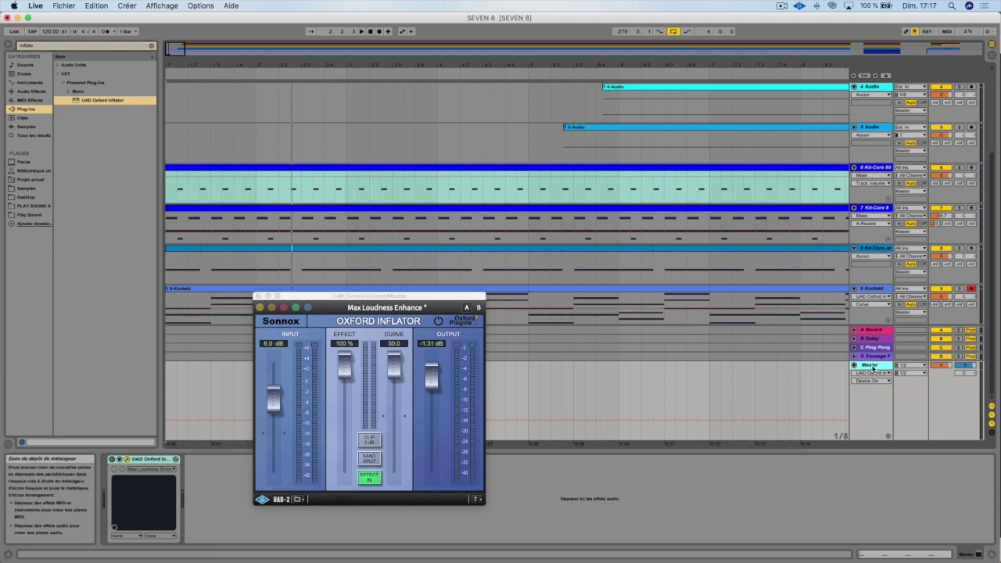
{"action": "left_click", "coordinate": [190, 170]}
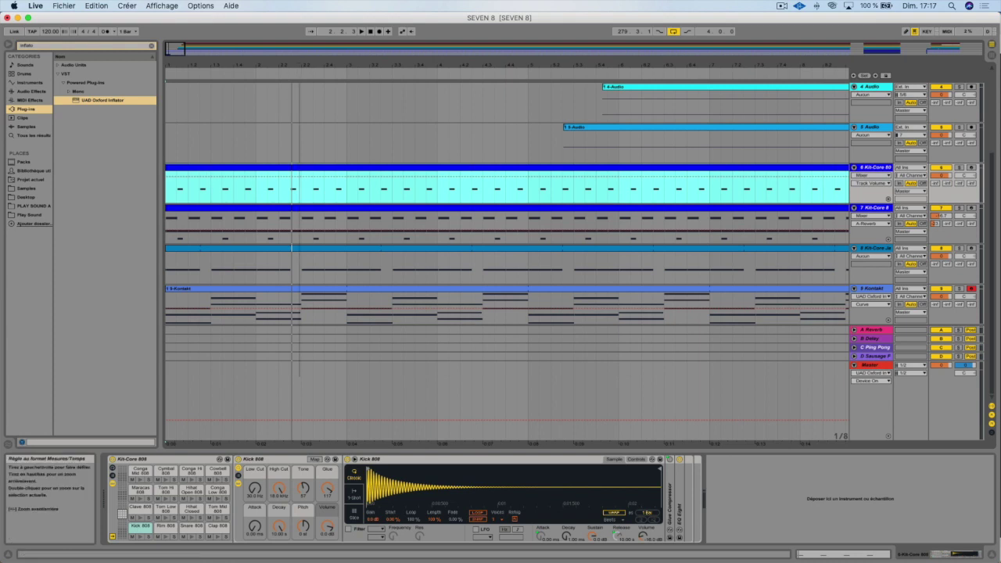
{"action": "double_click", "coordinate": [181, 66]}
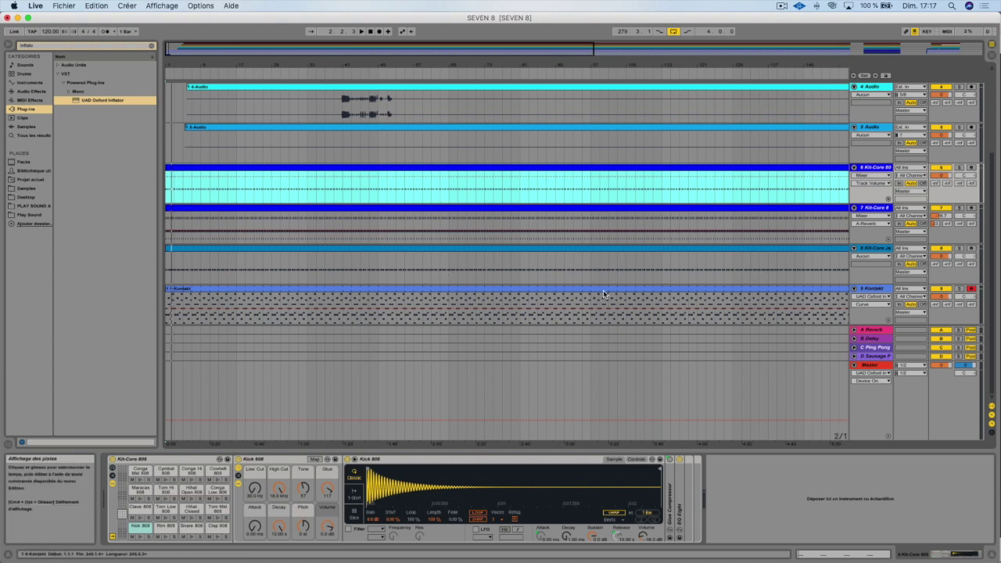
{"action": "left_click", "coordinate": [207, 298]}
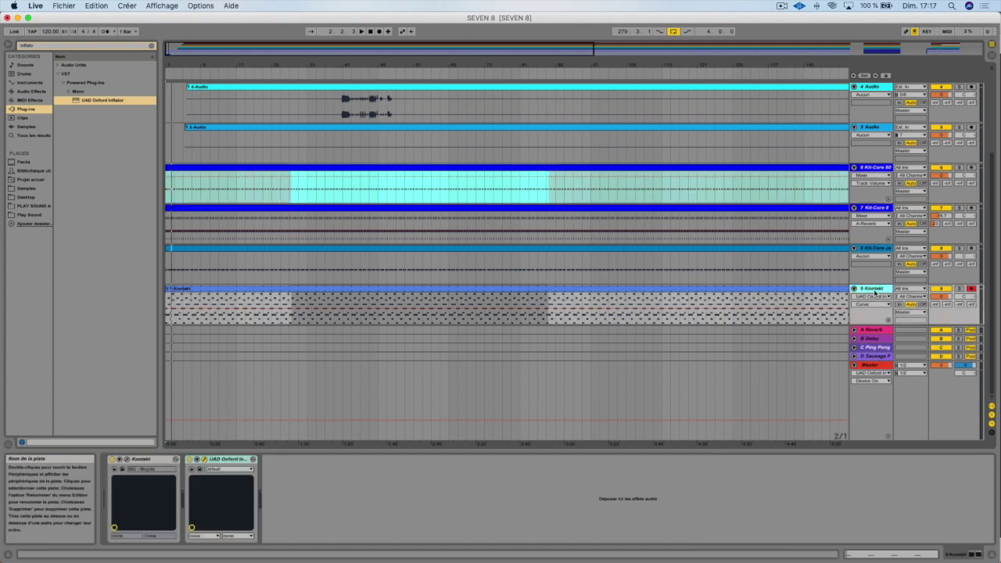
{"action": "left_click", "coordinate": [207, 297]}
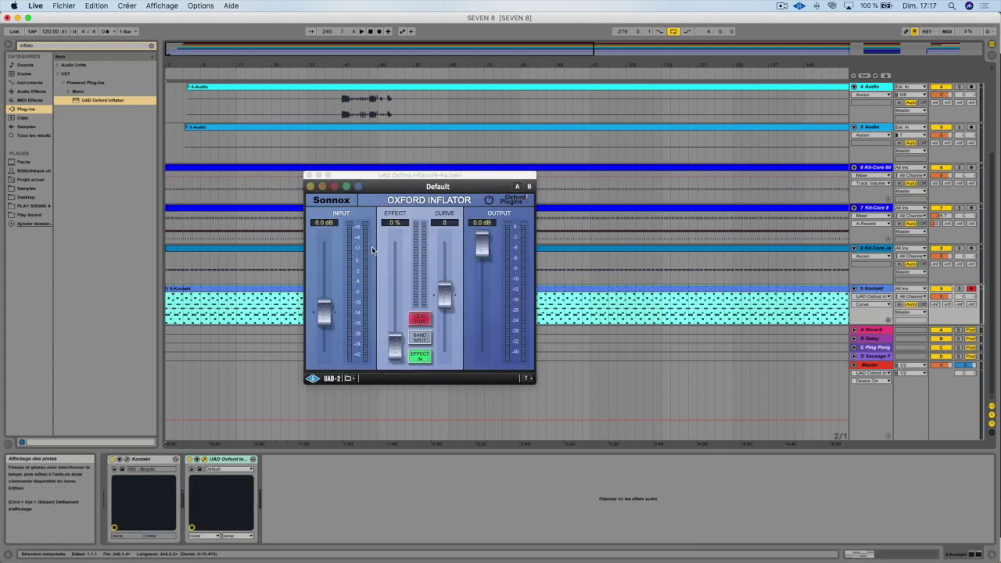
- Open the 9-Kontakt clip's notes, then solo the 9-Kontakt track and start playback
{"action": "double_click", "coordinate": [209, 290]}
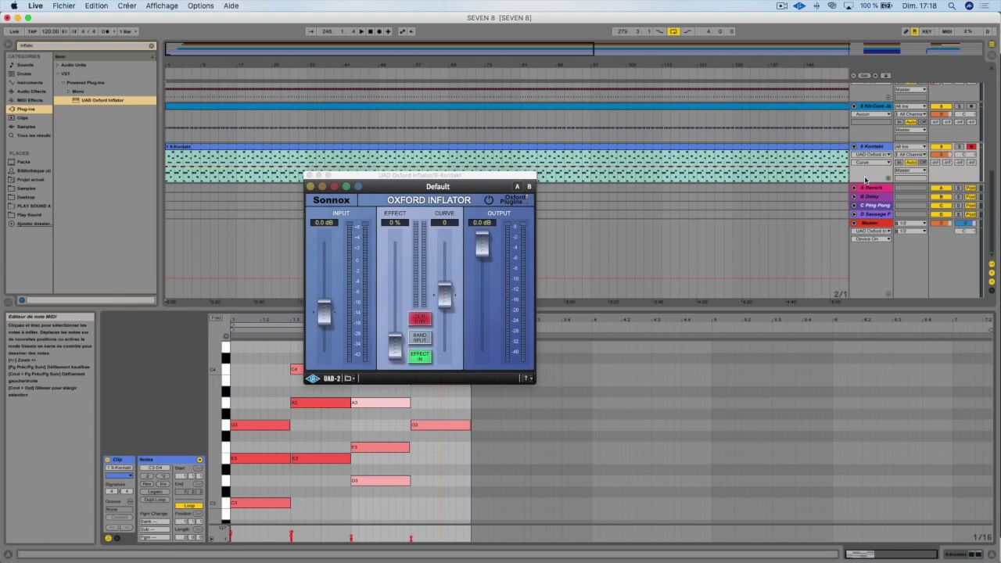
{"action": "left_click", "coordinate": [419, 147]}
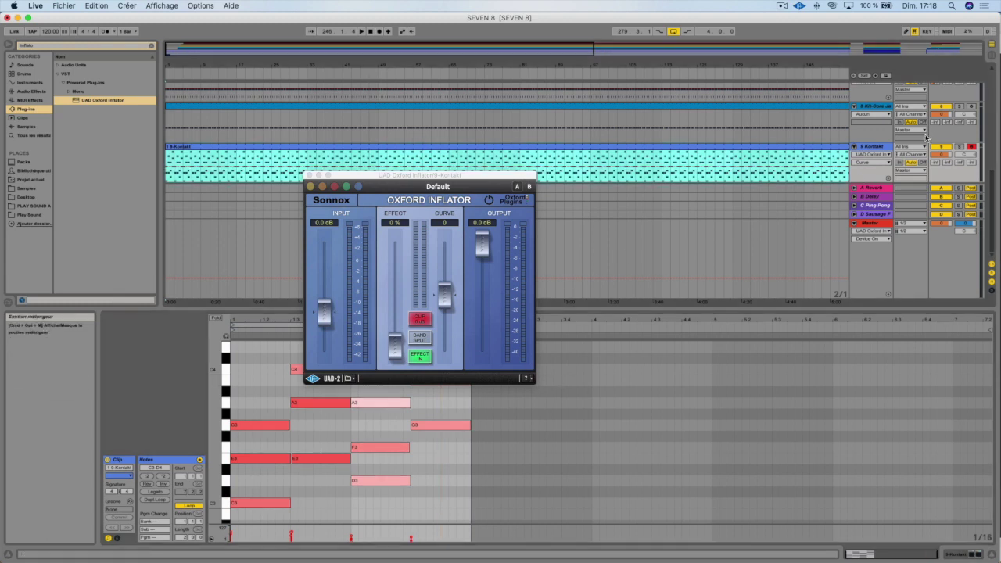
{"action": "left_click", "coordinate": [958, 147]}
{"action": "key", "text": "space"}
- View the Kontakt instrument used on the soloed track, close it and bring the Oxford Inflator window back up
{"action": "left_click", "coordinate": [873, 147]}
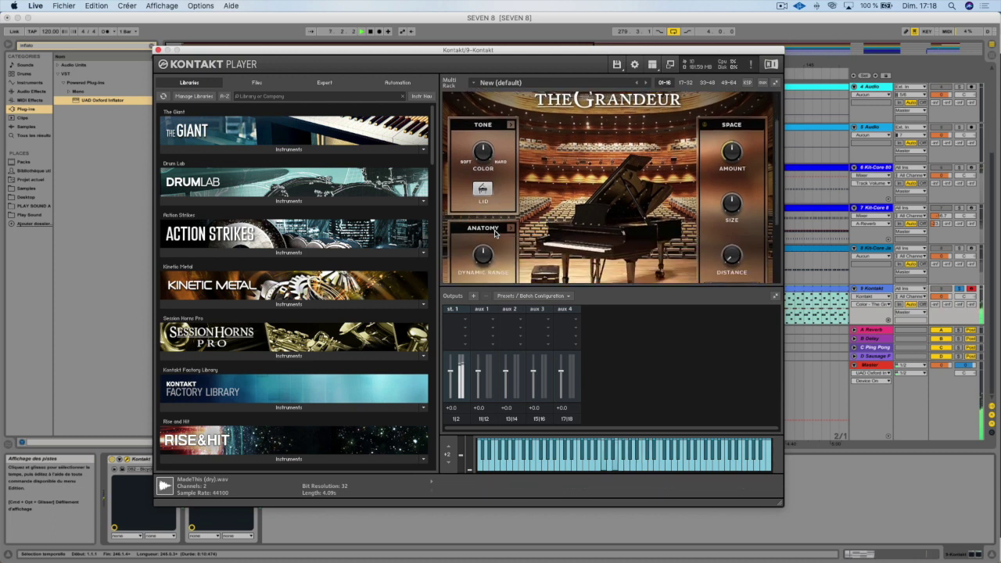
{"action": "left_click", "coordinate": [158, 51]}
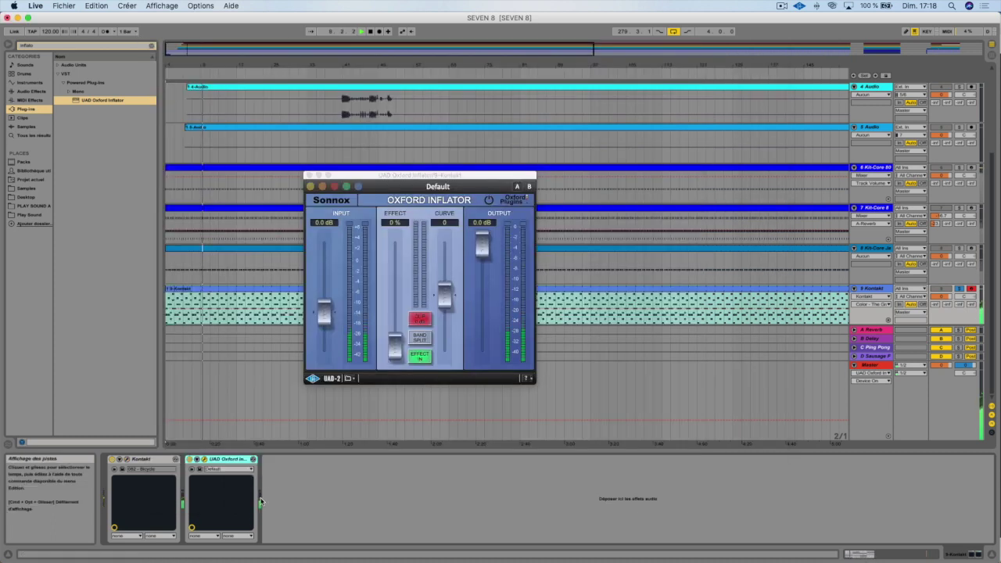
{"action": "left_click", "coordinate": [204, 460]}
{"action": "left_click", "coordinate": [204, 460]}
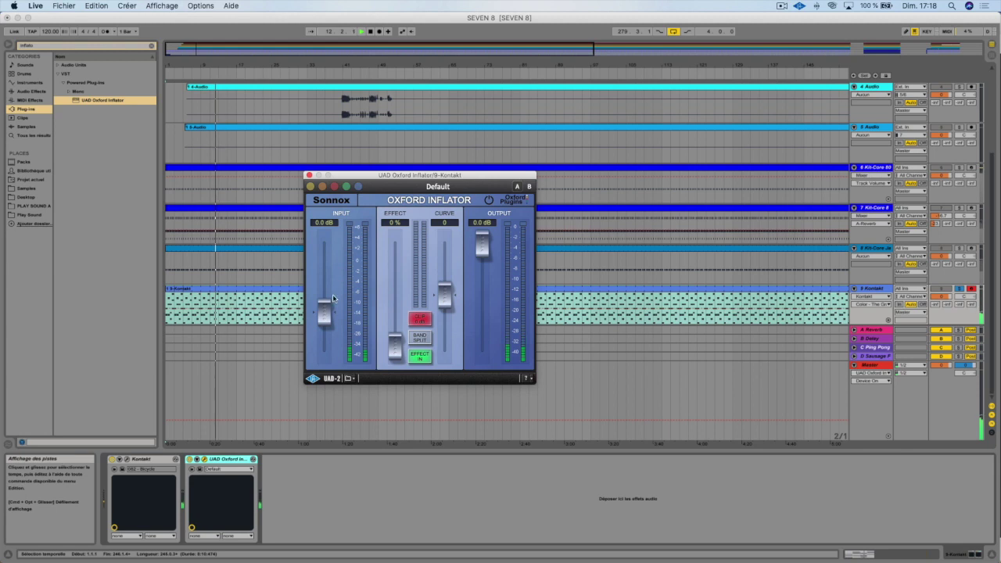
- Try a higher Inflator input gain, reset it to 0.0 dB, and raise Effect to 100 %
{"action": "left_click_drag", "start_coordinate": [328, 315], "coordinate": [329, 294]}
{"action": "left_click", "coordinate": [330, 294], "text": "alt"}
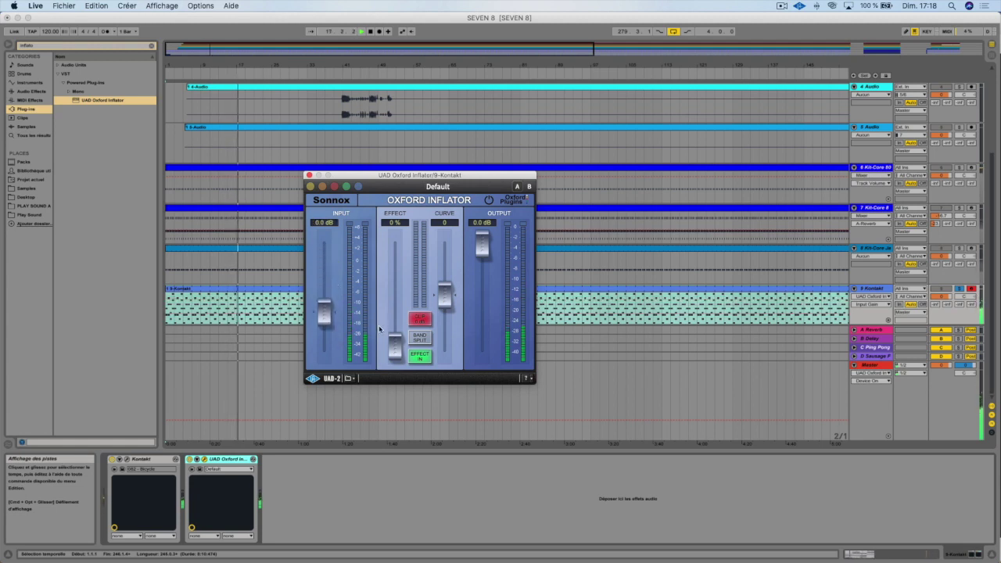
{"action": "left_click", "coordinate": [395, 349]}
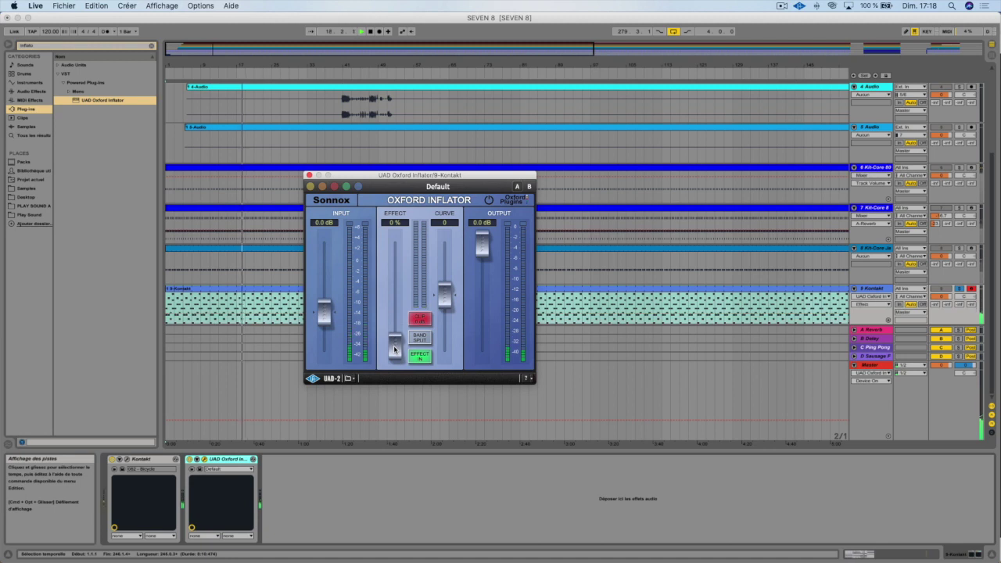
{"action": "left_click_drag", "start_coordinate": [395, 350], "coordinate": [408, 229]}
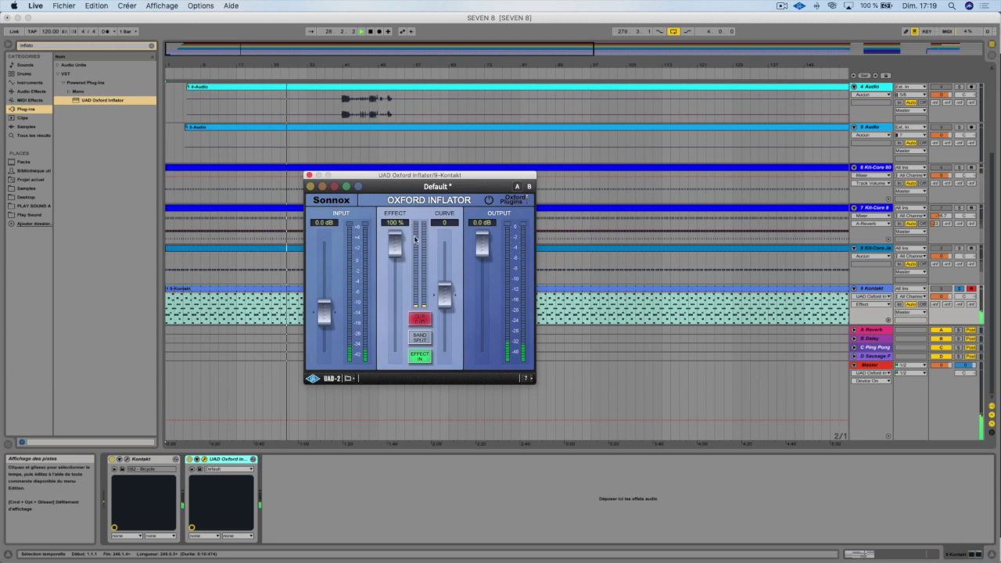
- Compare the piano sound with the Inflator process switched out and in, leaving it in
{"action": "mouse_move", "coordinate": [419, 330]}
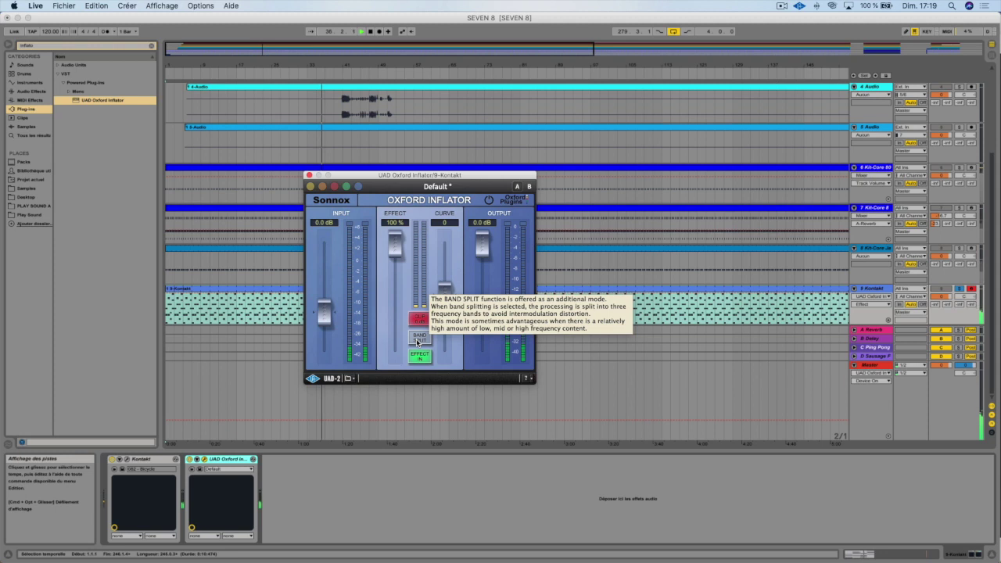
{"action": "left_click", "coordinate": [419, 356]}
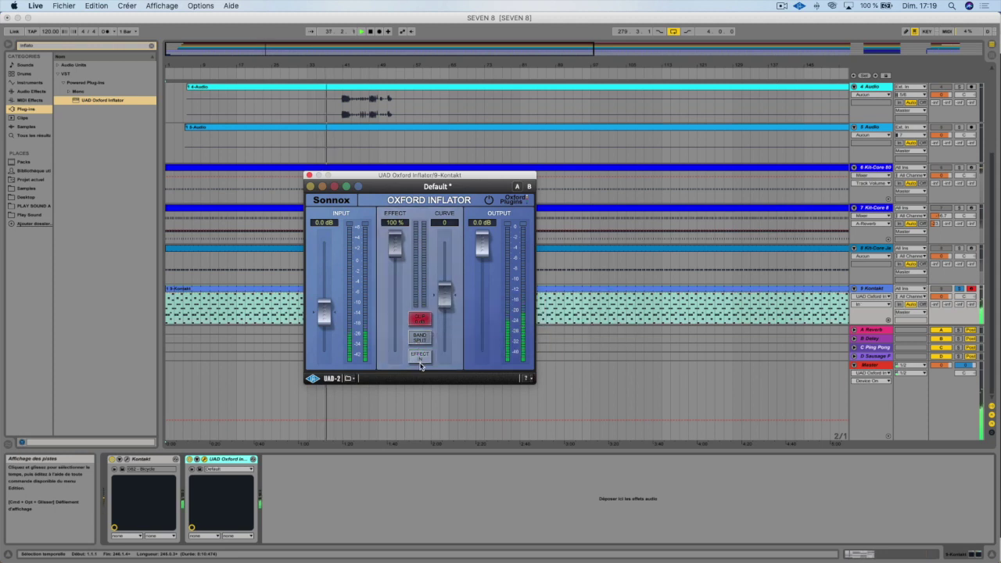
{"action": "left_click", "coordinate": [420, 357]}
{"action": "left_click", "coordinate": [420, 356]}
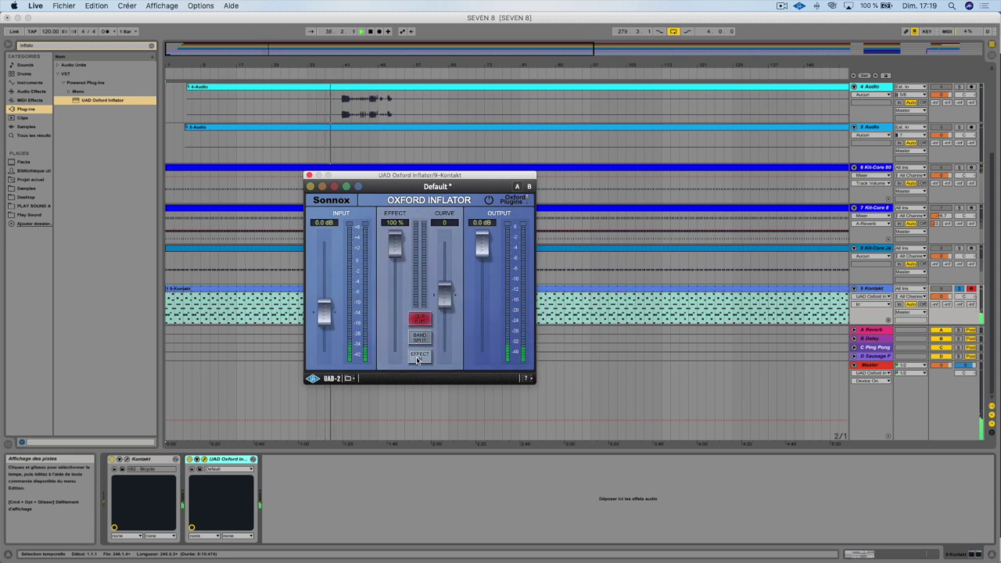
{"action": "left_click", "coordinate": [417, 358]}
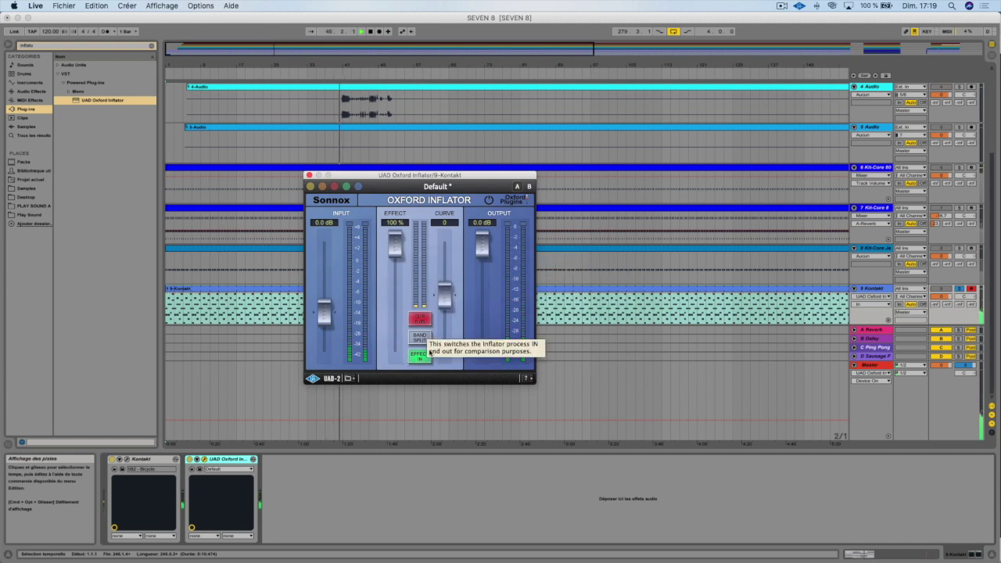
- Raise the Inflator's Curve to 39.3 and set its output level to -0.01 dB
{"action": "left_click_drag", "start_coordinate": [440, 312], "coordinate": [462, 207]}
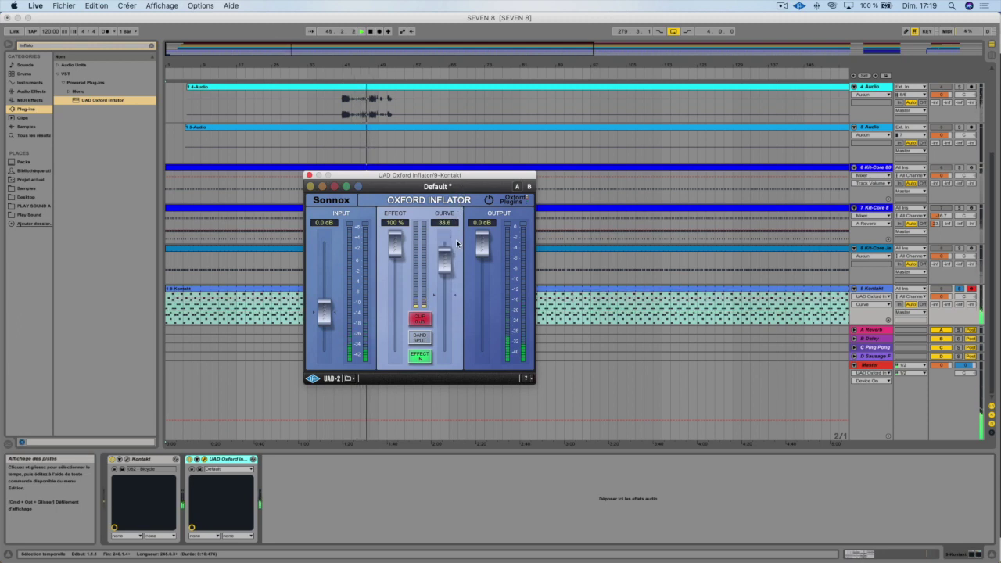
{"action": "left_click", "coordinate": [482, 248]}
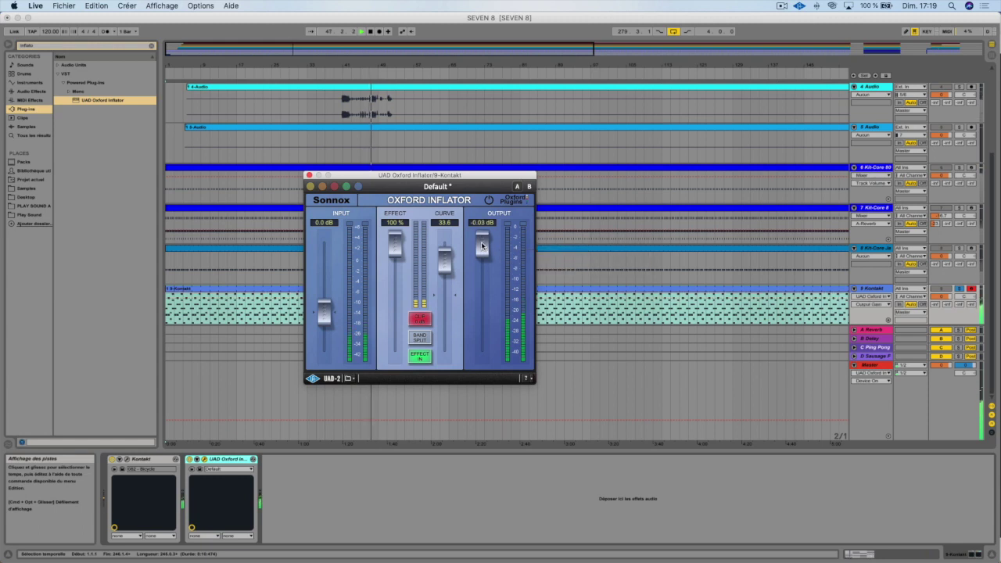
{"action": "left_click_drag", "start_coordinate": [482, 247], "coordinate": [482, 247]}
{"action": "left_click_drag", "start_coordinate": [481, 256], "coordinate": [482, 253]}
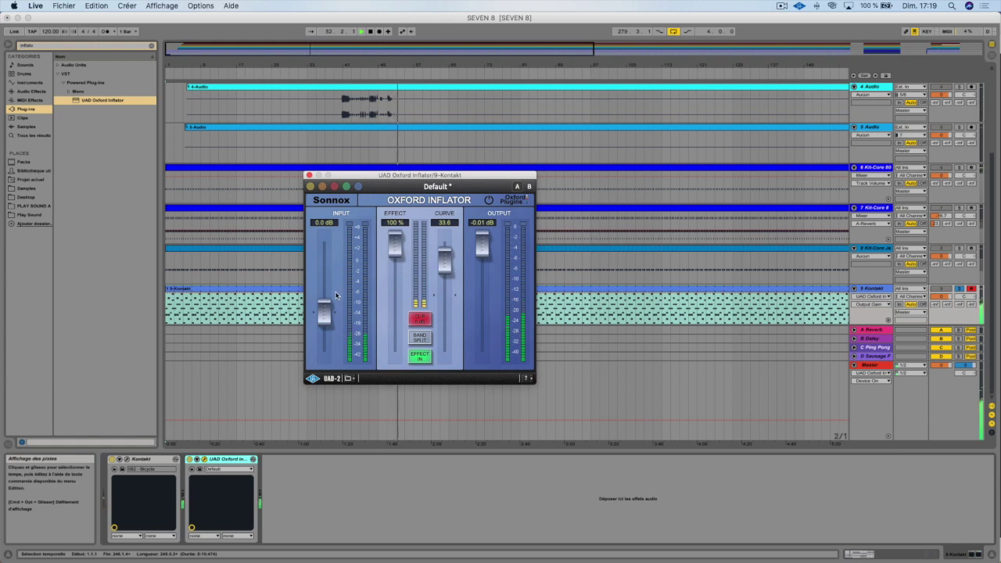
{"action": "left_click_drag", "start_coordinate": [443, 268], "coordinate": [443, 262]}
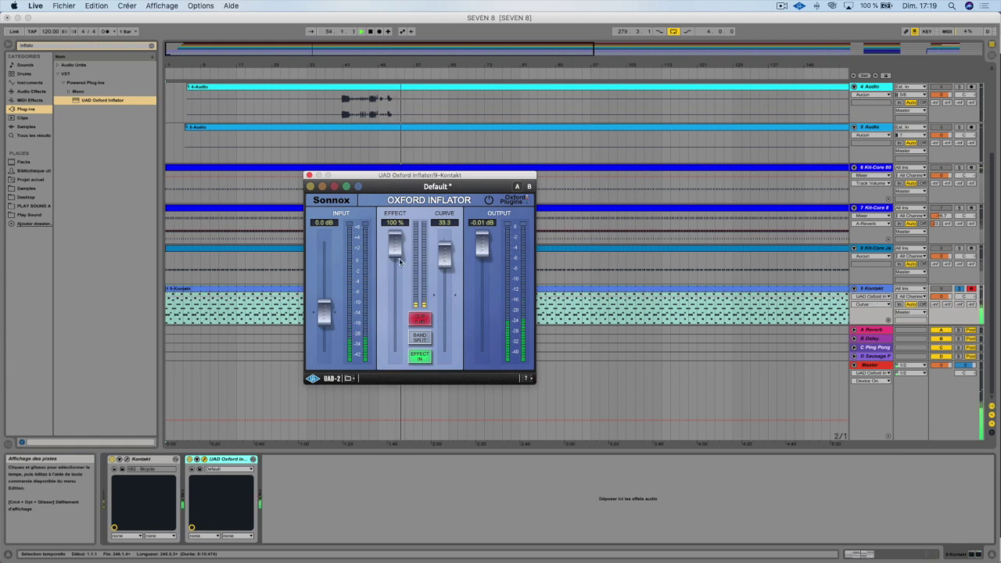
- Compare the raised Curve setting against the unprocessed sound, leaving the Inflator process in
{"action": "left_click", "coordinate": [417, 358]}
{"action": "left_click", "coordinate": [419, 319]}
{"action": "left_click", "coordinate": [424, 360]}
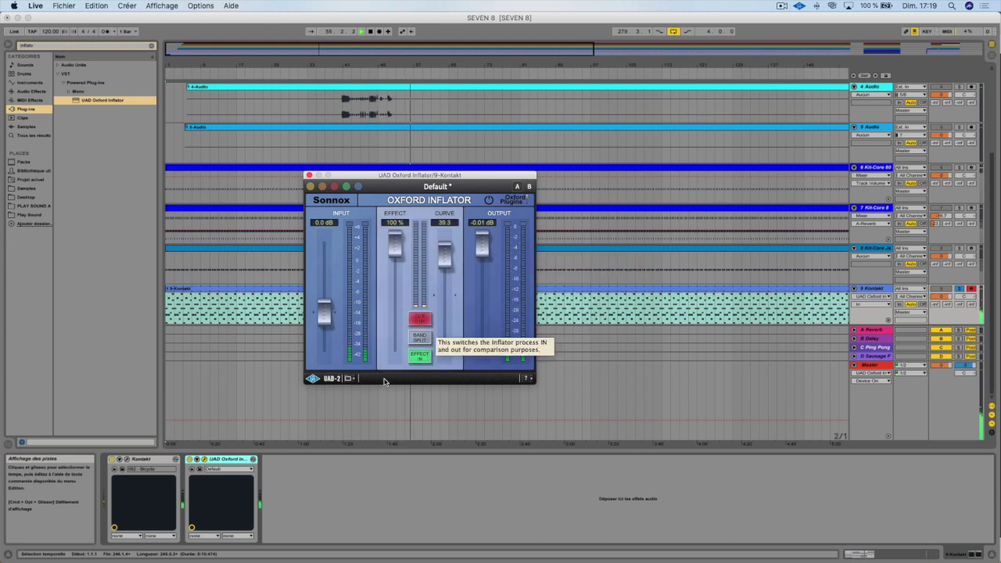
- Hide the Inflator window and compare the track with the whole device switched off and back on
{"action": "left_click", "coordinate": [205, 460]}
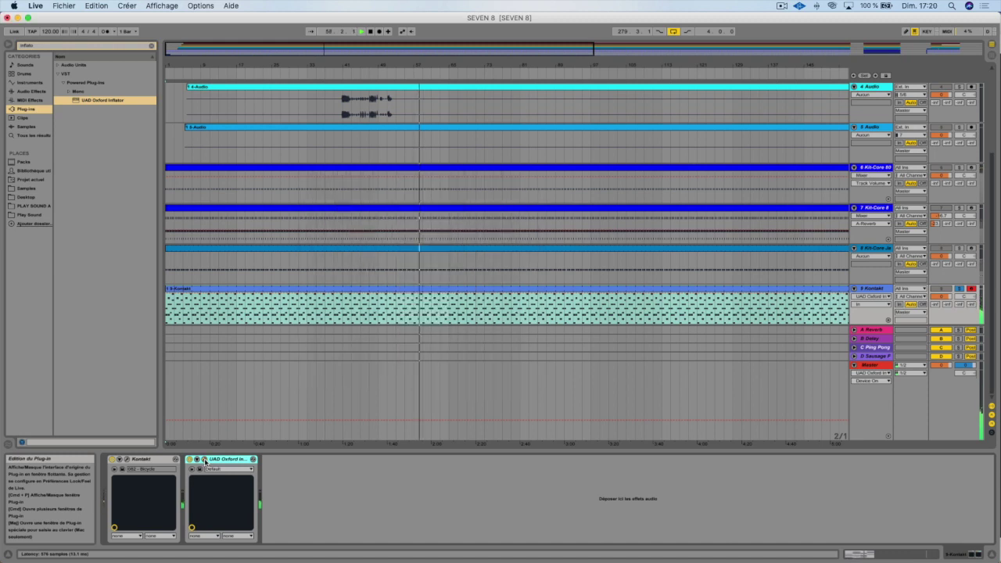
{"action": "left_click", "coordinate": [189, 459]}
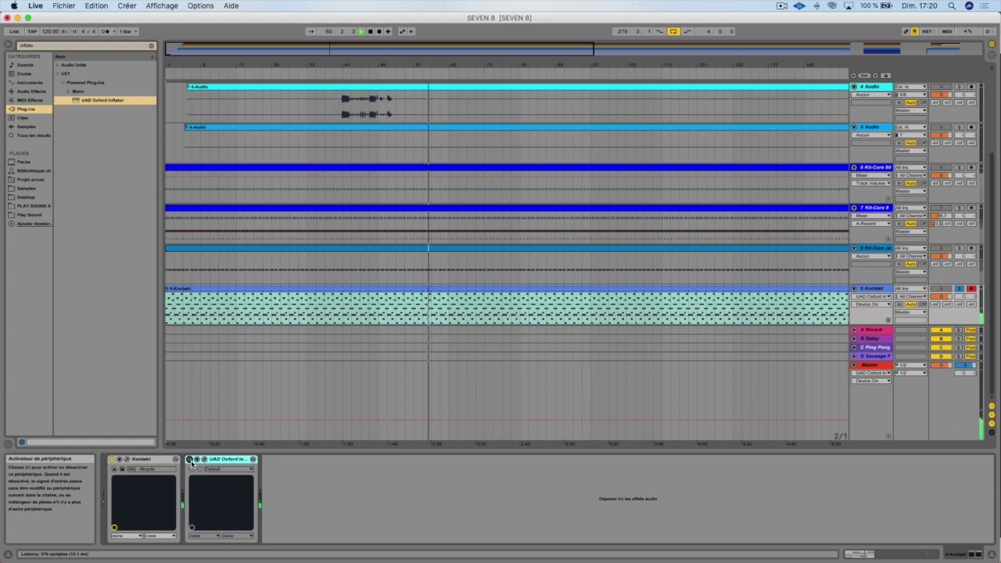
{"action": "left_click", "coordinate": [190, 460]}
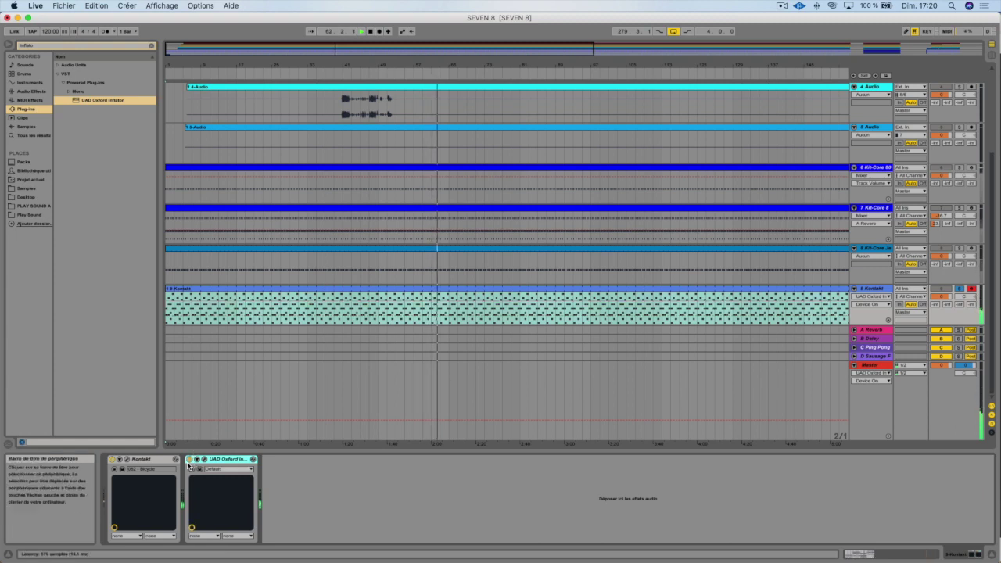
- Solo the 7 Kit-Core and 8 Kit-Core tracks together with the 9-Kontakt track
{"action": "left_click", "coordinate": [959, 248]}
{"action": "left_click", "coordinate": [959, 208]}
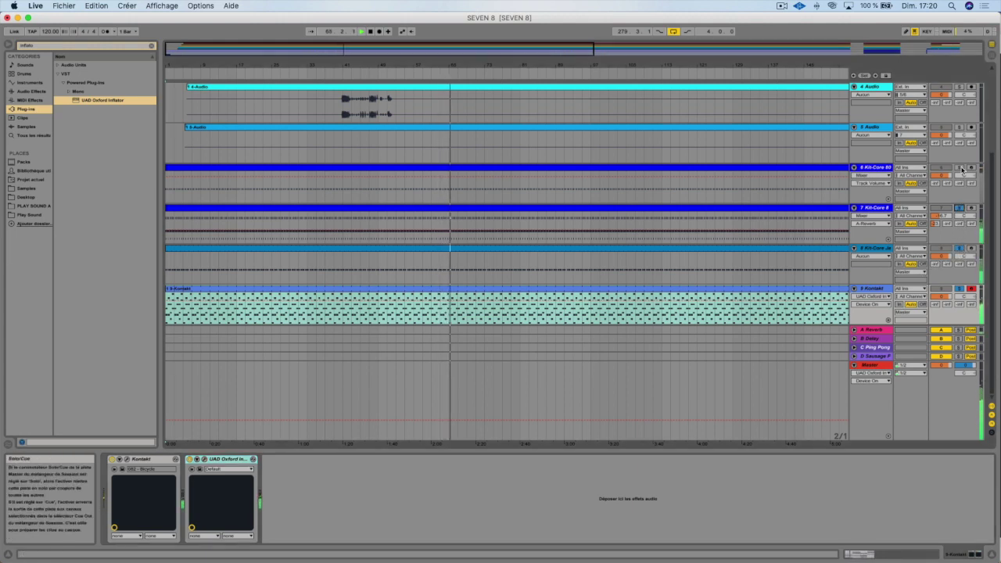
{"action": "left_click", "coordinate": [960, 168]}
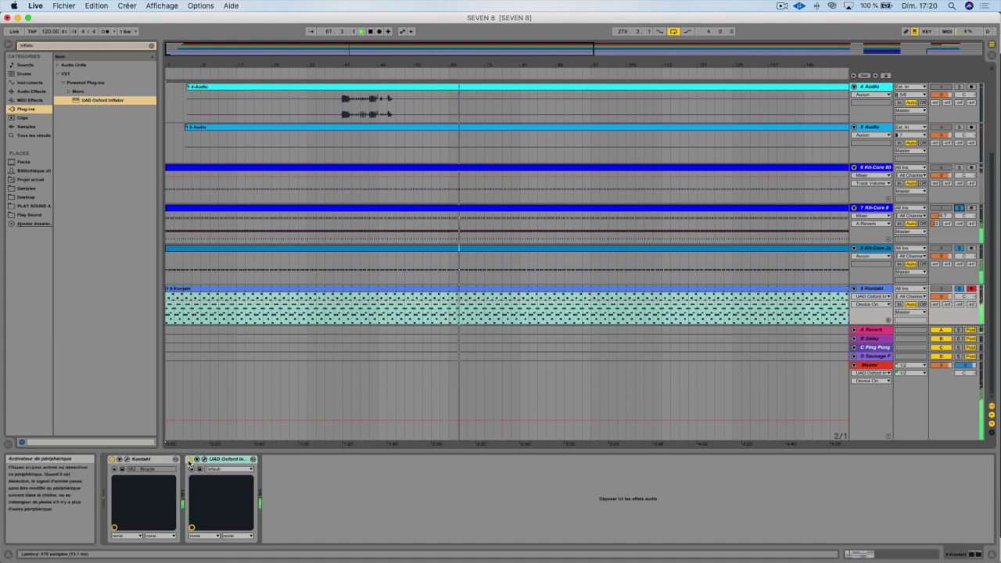
- Reopen the Kontakt track's Inflator away from the clips, set its output to 0.0 dB and reactivate the device
{"action": "left_click", "coordinate": [205, 459]}
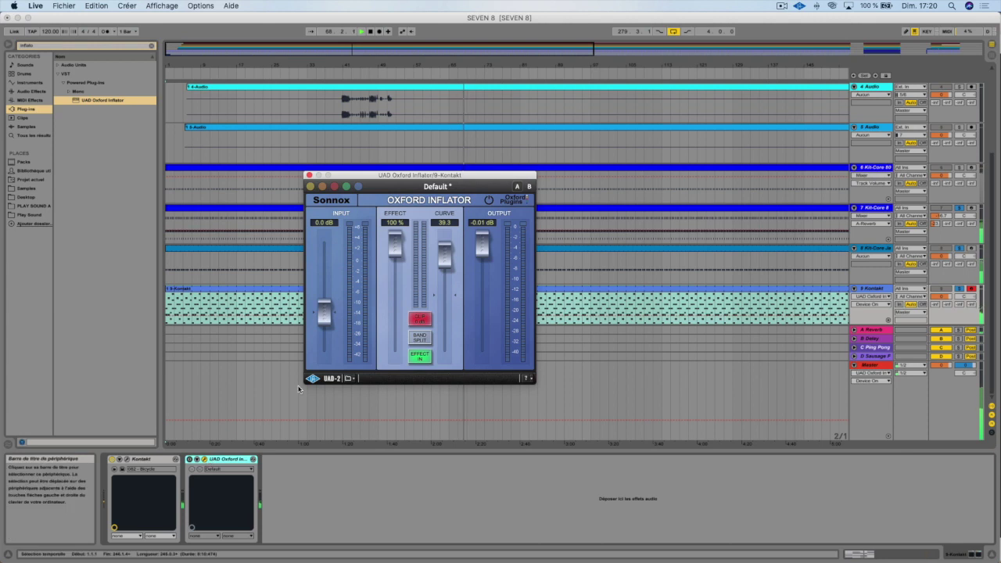
{"action": "left_click_drag", "start_coordinate": [489, 179], "coordinate": [705, 232]}
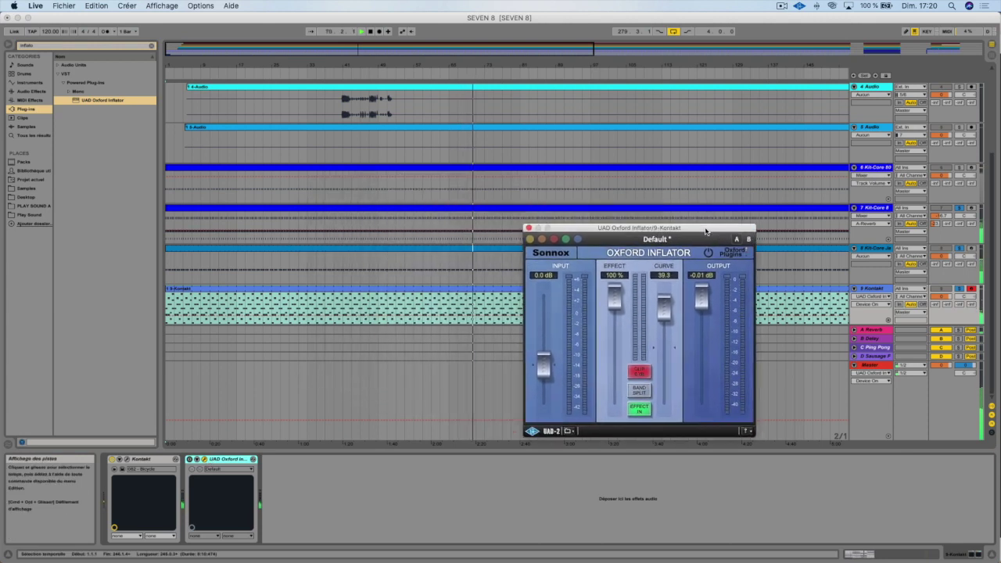
{"action": "left_click", "coordinate": [690, 275]}
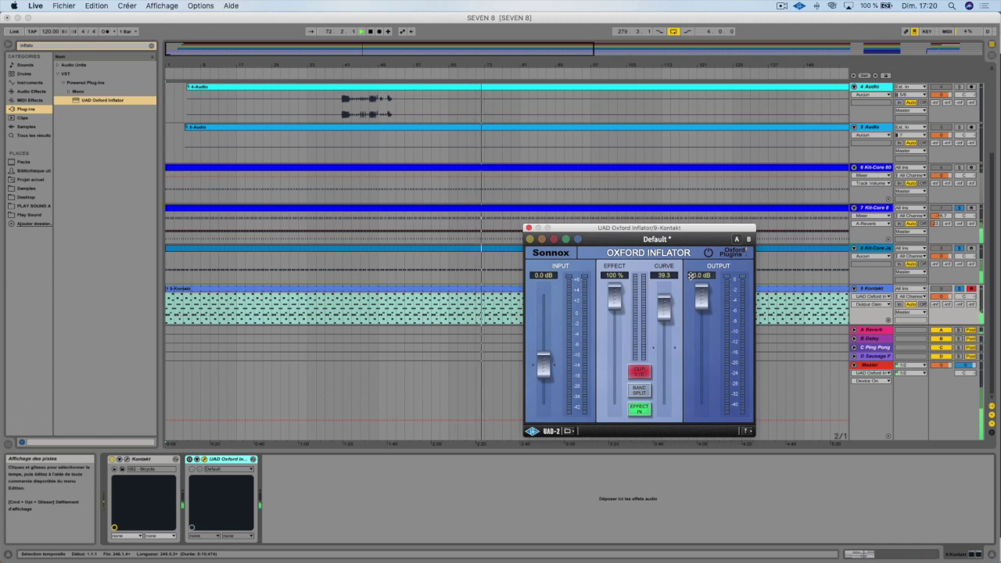
{"action": "left_click", "coordinate": [189, 461]}
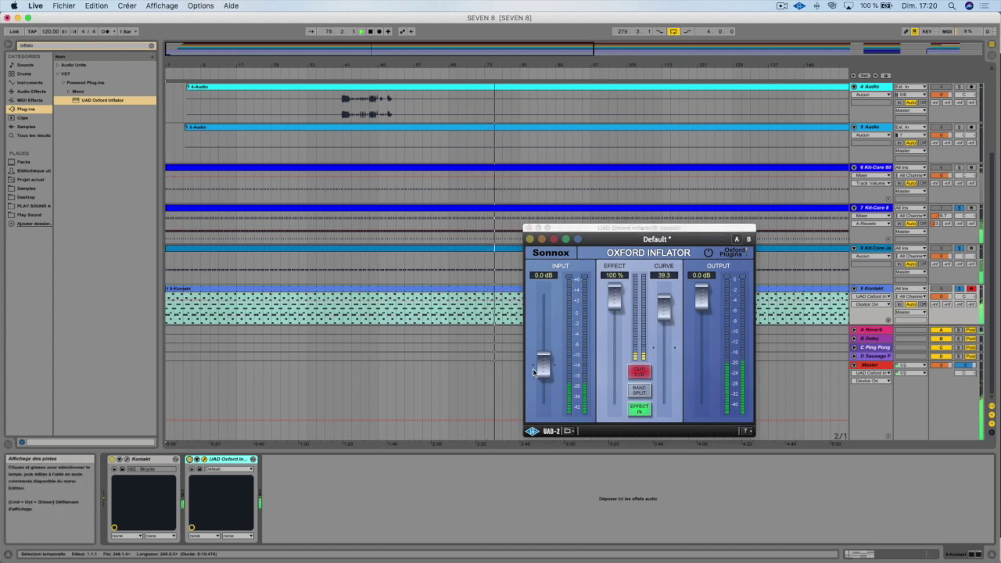
- Set the Inflator's Curve to 35.5 and Effect to 62.8 %, and open its preset load and save options
{"action": "left_click", "coordinate": [535, 372]}
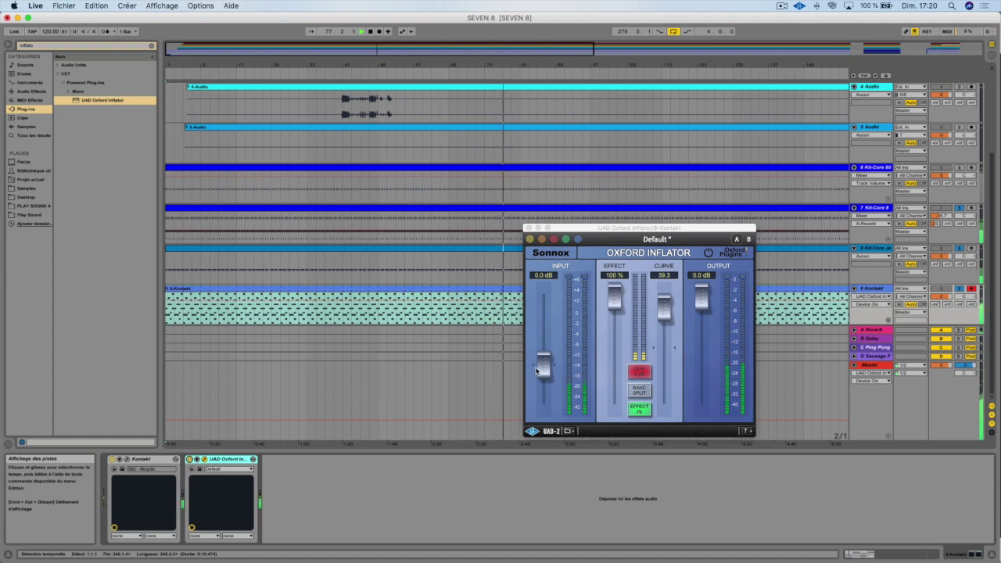
{"action": "left_click_drag", "start_coordinate": [615, 298], "coordinate": [670, 319]}
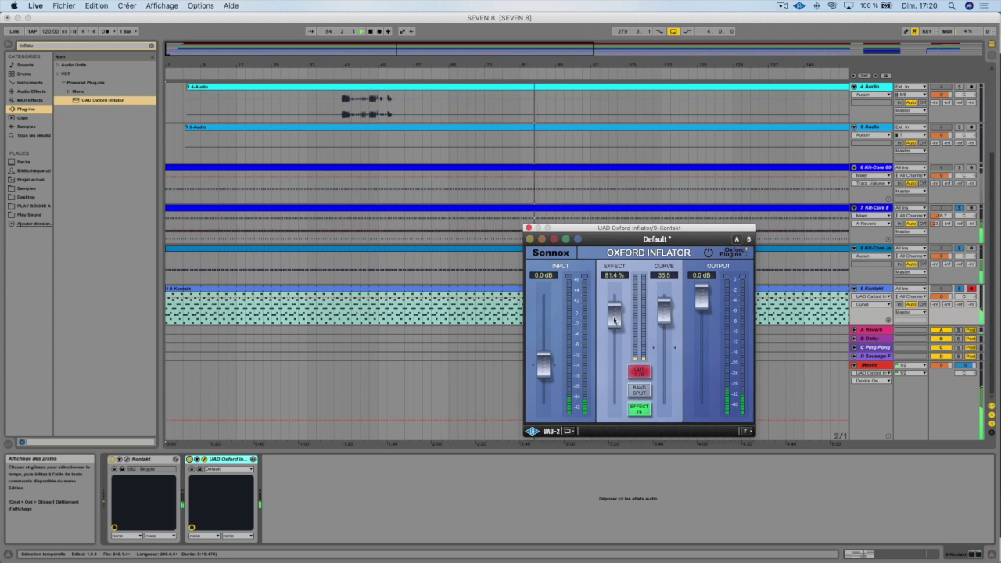
{"action": "left_click_drag", "start_coordinate": [615, 316], "coordinate": [618, 342]}
{"action": "left_click", "coordinate": [569, 431]}
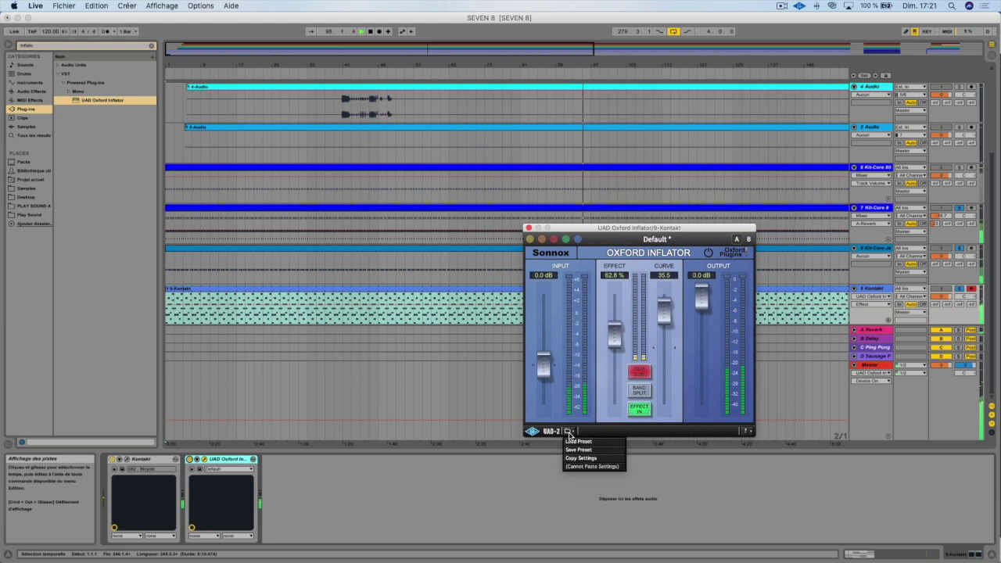
- Load the Max Loudness Smooth preset into the Kontakt track's Inflator
{"action": "left_click", "coordinate": [607, 429]}
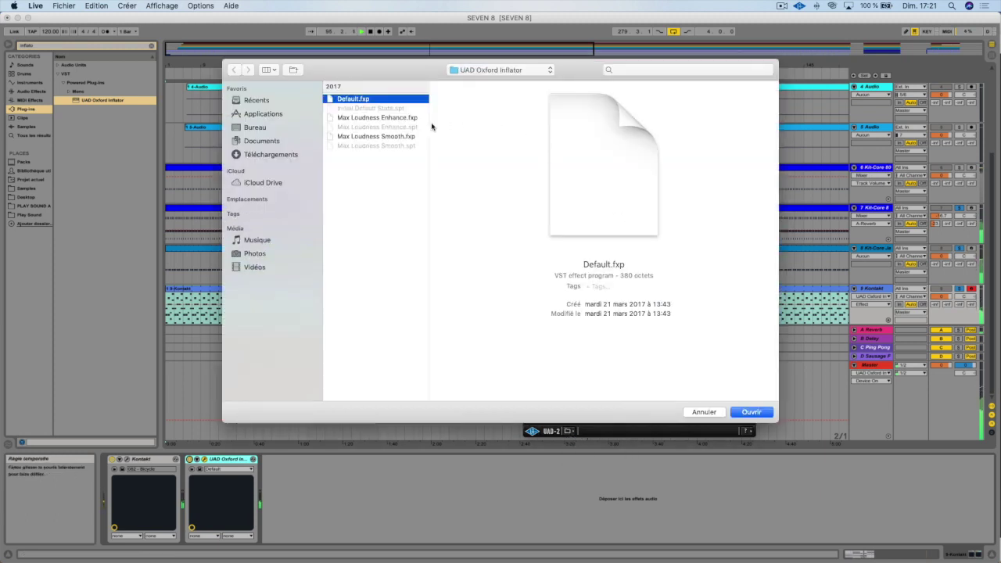
{"action": "left_click", "coordinate": [379, 119]}
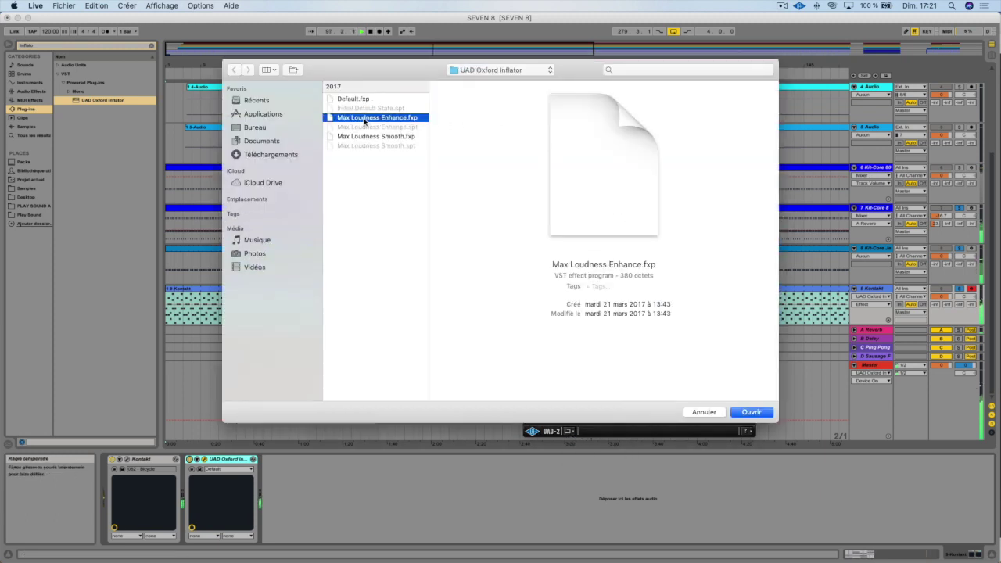
{"action": "left_click", "coordinate": [371, 137]}
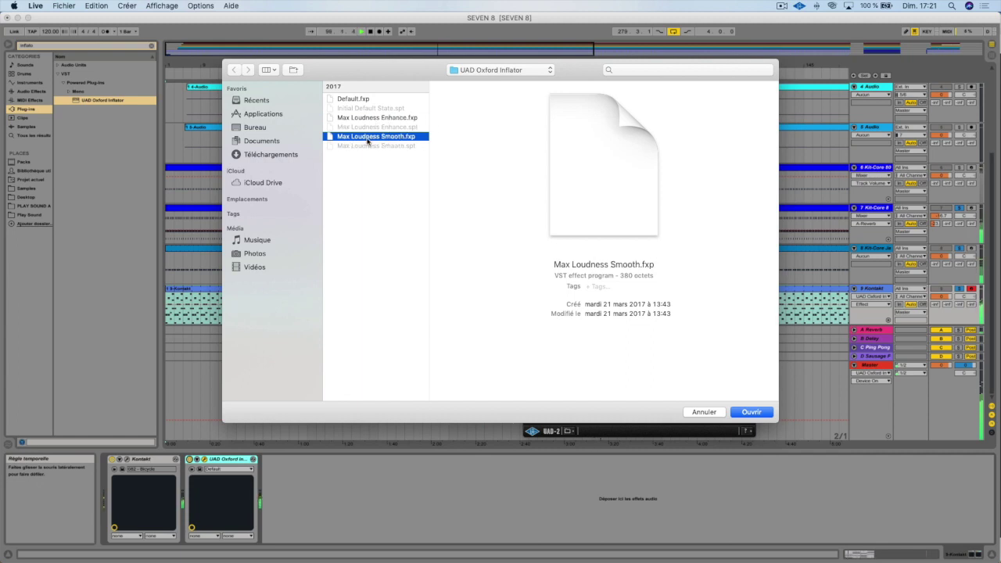
{"action": "double_click", "coordinate": [368, 138]}
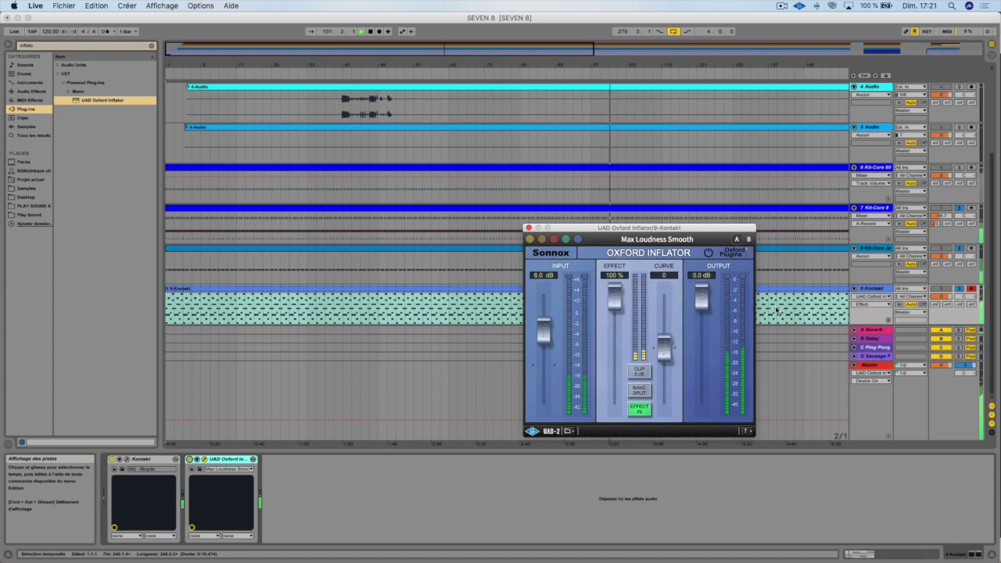
- Solo the 6 Kit-Core track as well, and move the Master track's Inflator window clear of the Session view mixer channels
{"action": "left_click", "coordinate": [962, 168]}
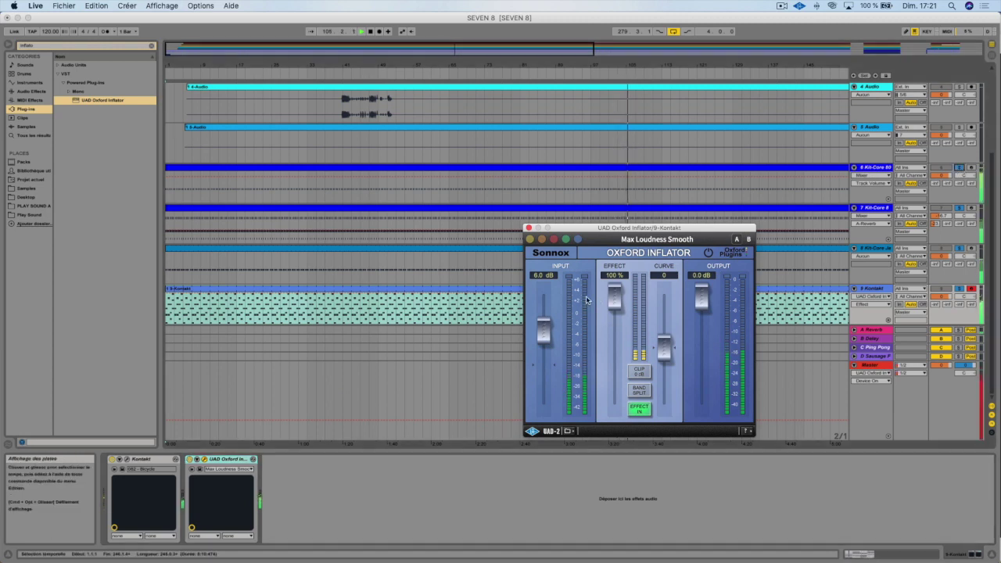
{"action": "left_click", "coordinate": [870, 364]}
{"action": "key", "text": "Tab"}
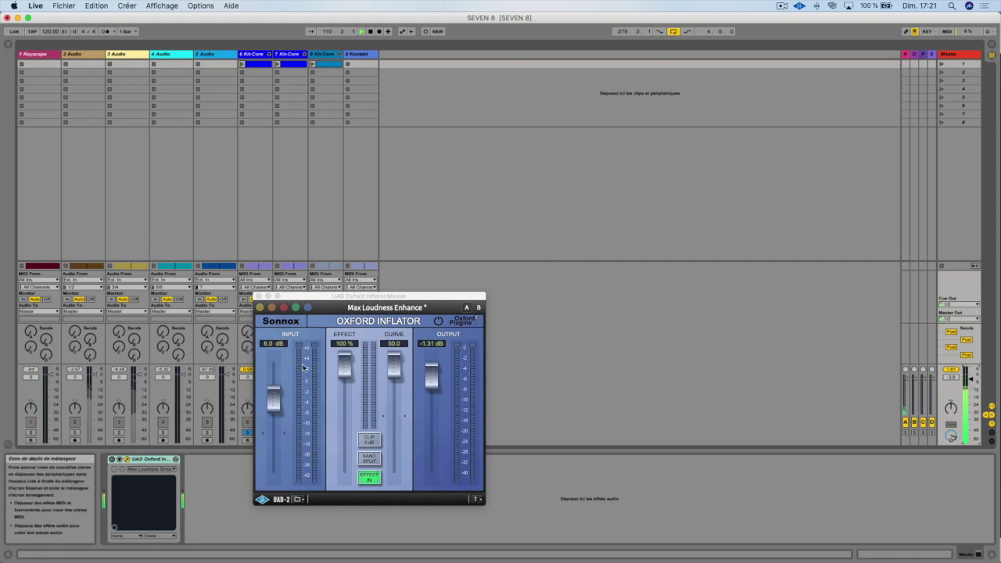
{"action": "left_click_drag", "start_coordinate": [290, 298], "coordinate": [411, 294]}
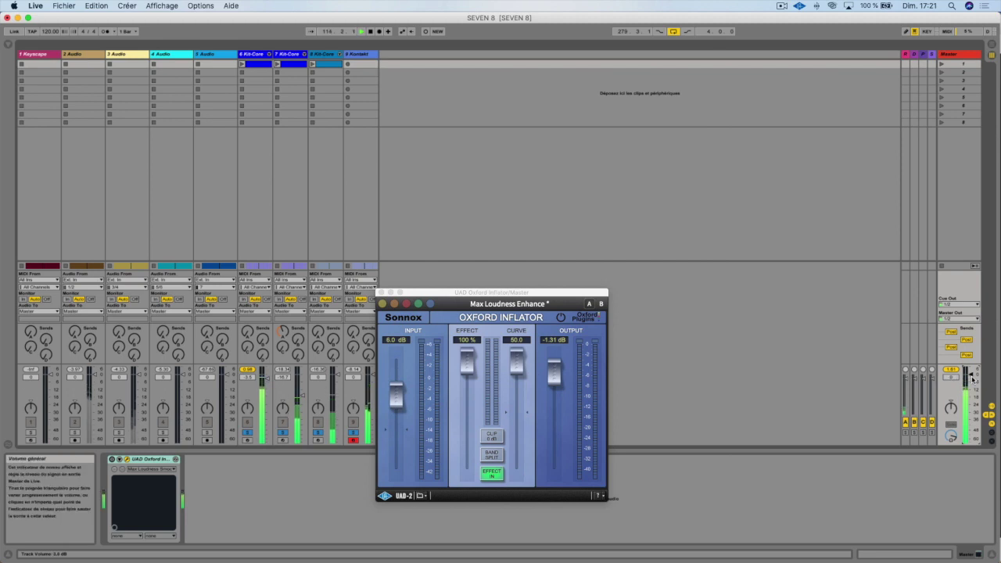
- Lower the 6 Kit-Core track's volume to about -5.8 dB with a taller mixer section, and return to Arrangement view
{"action": "left_click", "coordinate": [247, 372]}
{"action": "left_click_drag", "start_coordinate": [251, 370], "coordinate": [247, 356]}
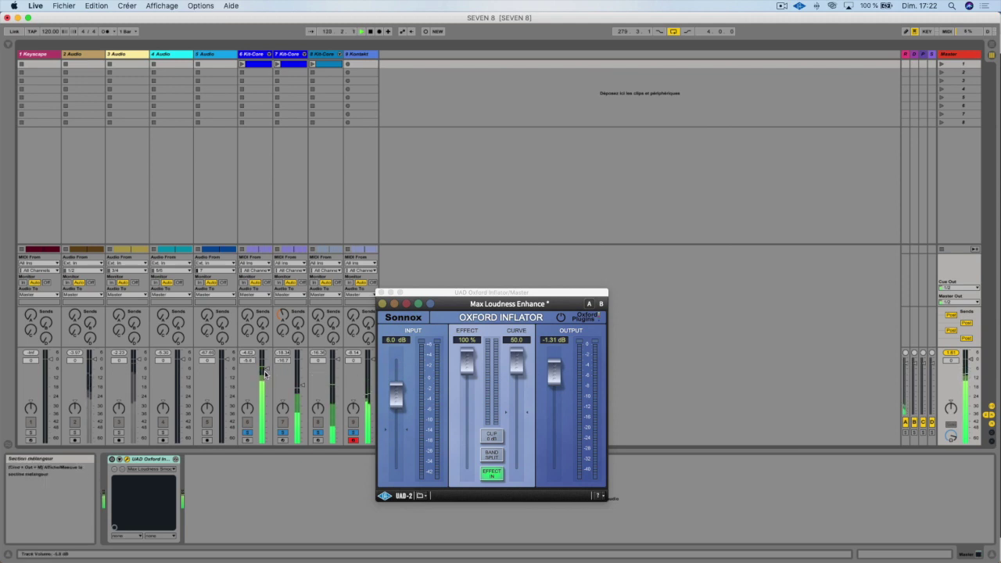
{"action": "key", "text": "Tab"}
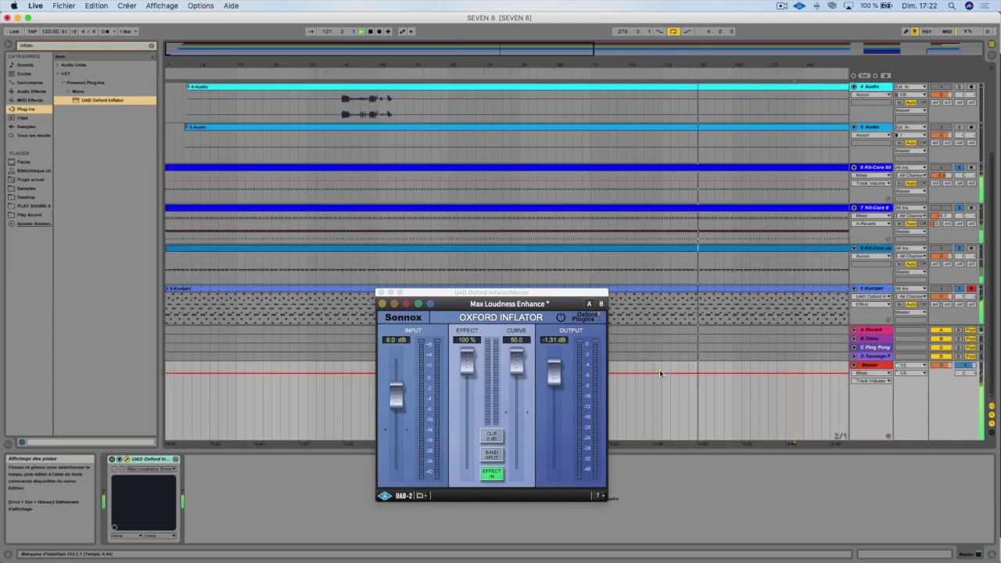
- Set the Kontakt track Inflator's Effect to 74.1 % and compare the sound with the device switched off and back on
{"action": "left_click", "coordinate": [864, 290]}
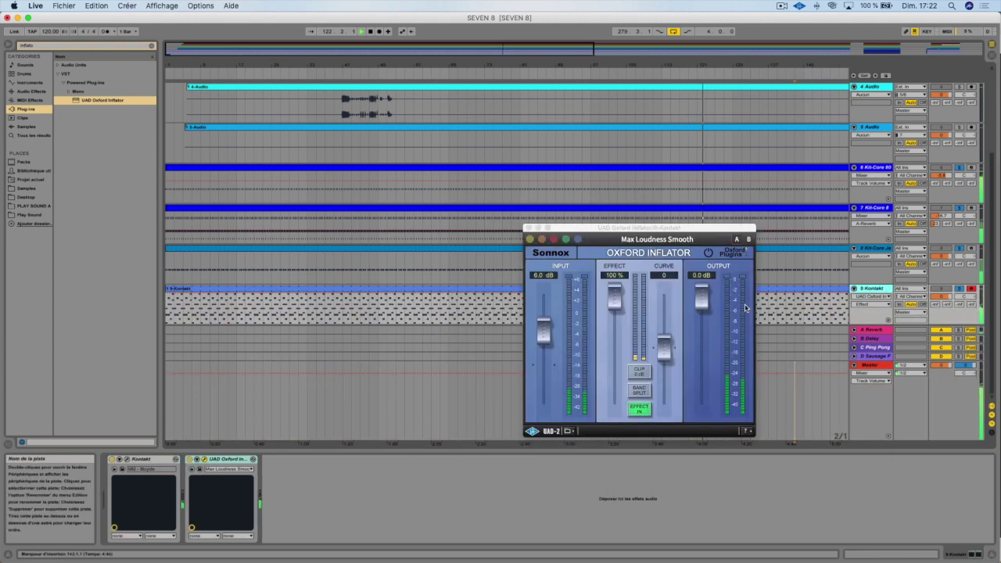
{"action": "left_click_drag", "start_coordinate": [620, 307], "coordinate": [614, 344]}
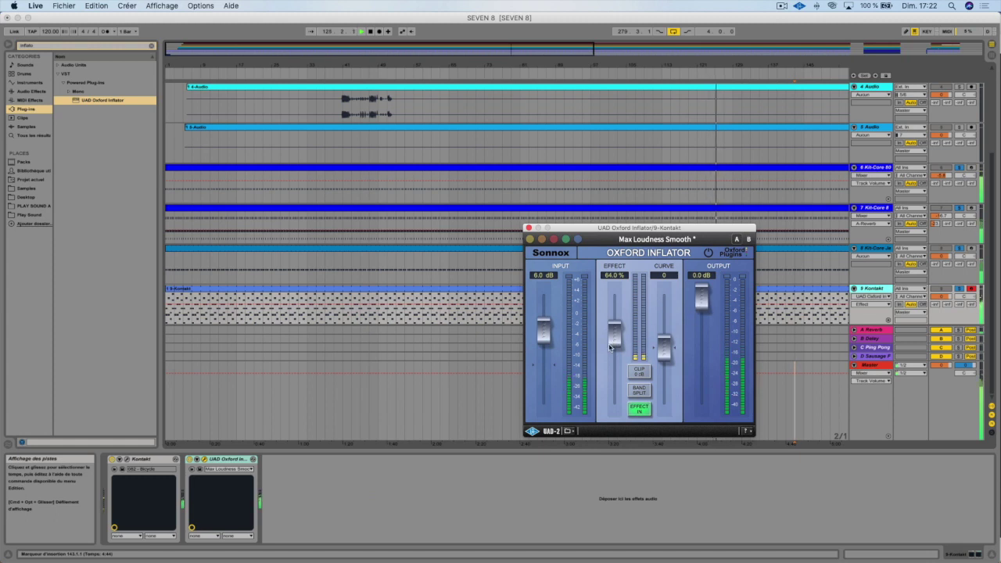
{"action": "left_click_drag", "start_coordinate": [614, 335], "coordinate": [614, 323]}
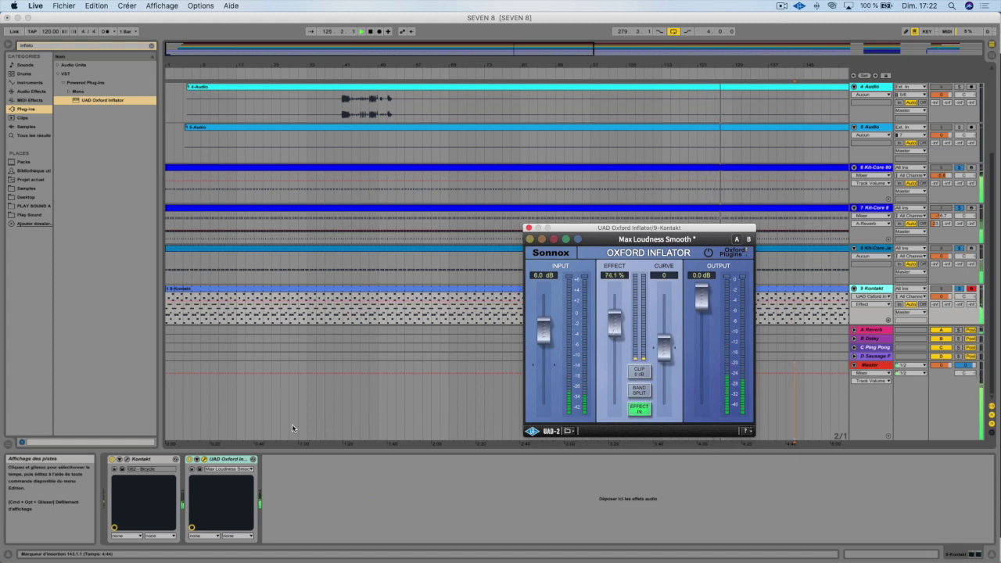
{"action": "left_click", "coordinate": [189, 460]}
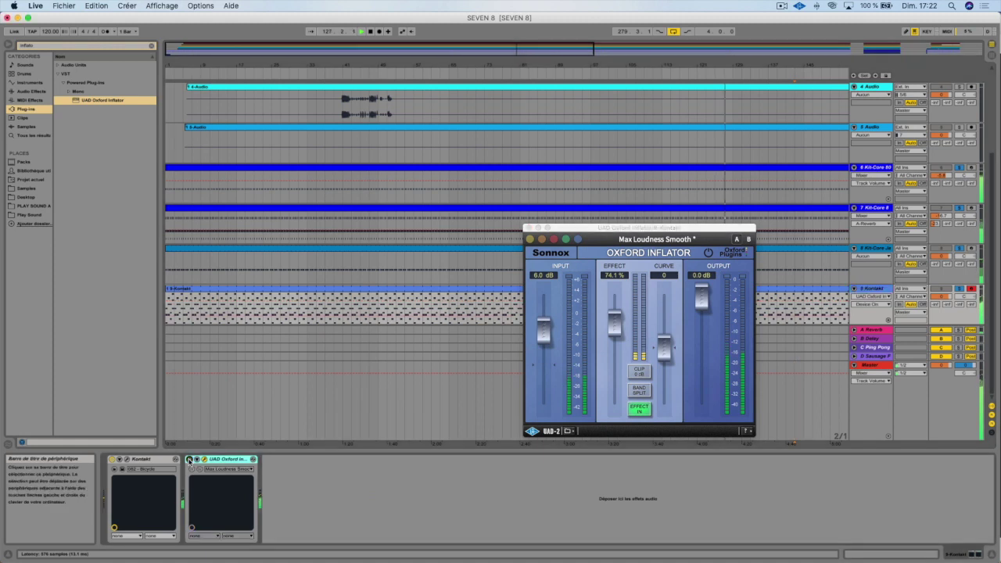
{"action": "left_click", "coordinate": [190, 460]}
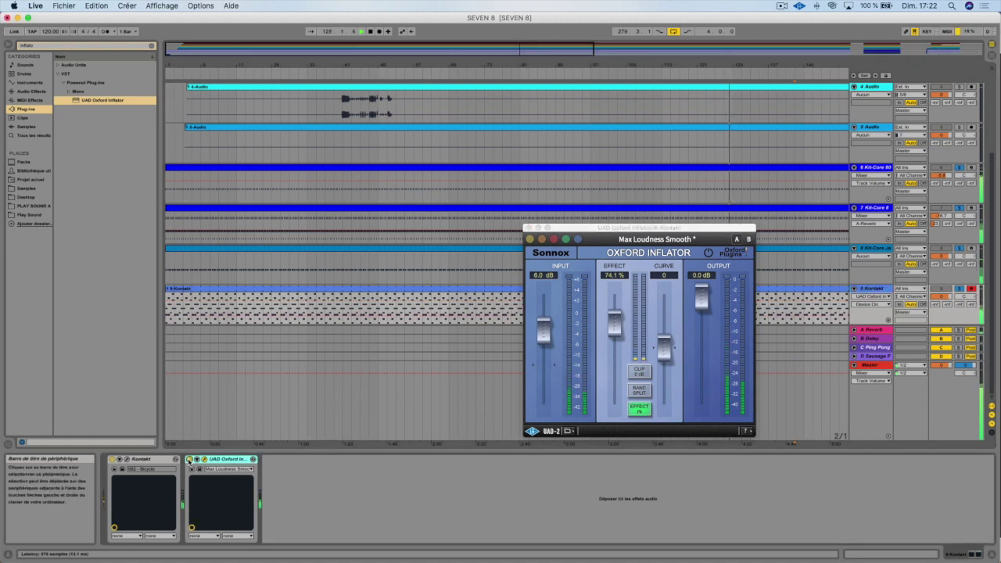
- Insert the UAD Oxford Inflator on the 6 Kit-Core 808 track and restart playback
{"action": "left_click", "coordinate": [871, 167]}
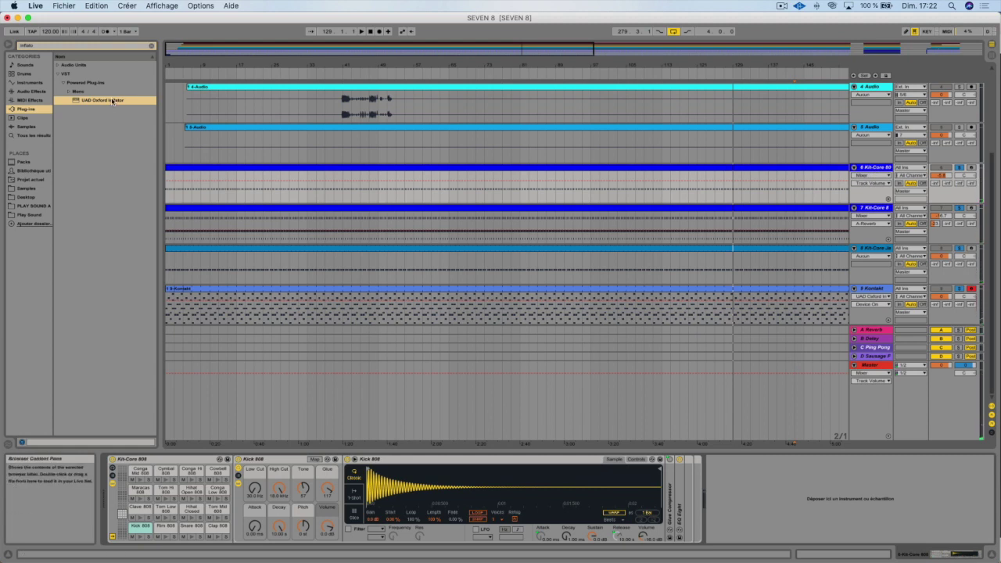
{"action": "left_click_drag", "start_coordinate": [362, 189], "coordinate": [361, 188]}
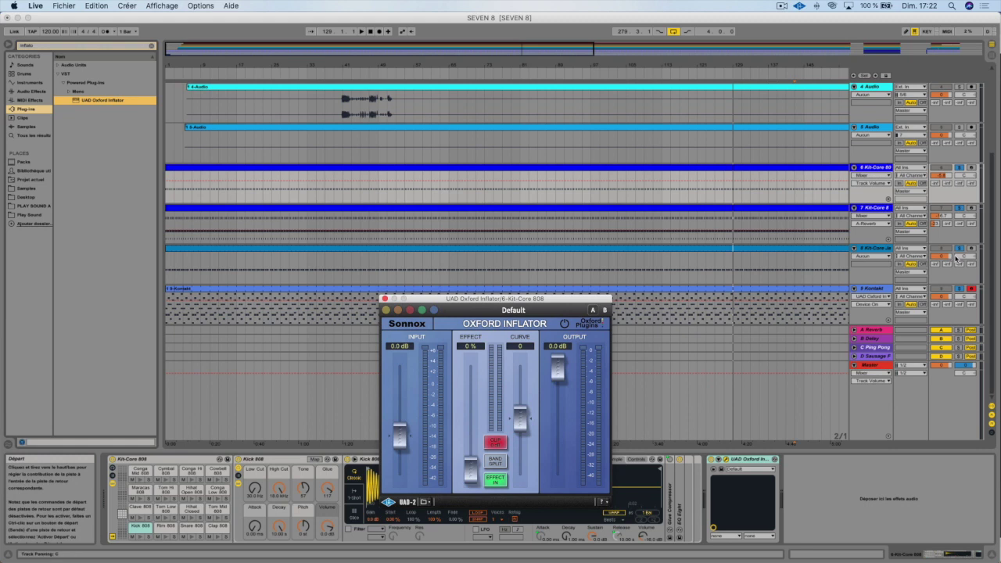
{"action": "key", "text": "space"}
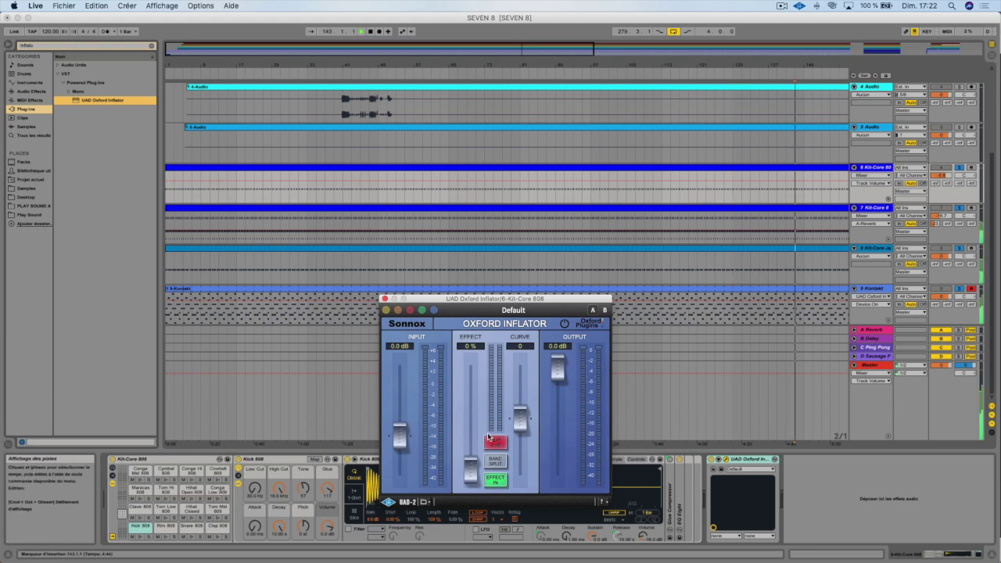
- Show the Session view mixer and set the 6 Kit-Core 808 Inflator's Effect to 100 %
{"action": "mouse_move", "coordinate": [466, 473]}
{"action": "left_mouse_down"}
{"action": "mouse_move", "coordinate": [475, 384]}
{"action": "mouse_move", "coordinate": [471, 472]}
{"action": "left_mouse_up"}
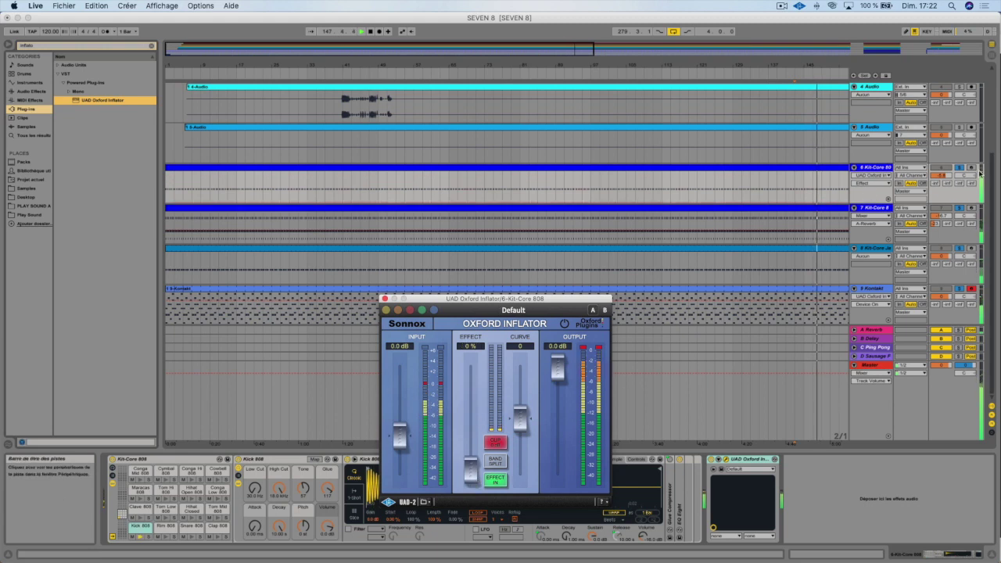
{"action": "key", "text": "Tab"}
{"action": "left_click", "coordinate": [882, 167]}
{"action": "key", "text": "Tab"}
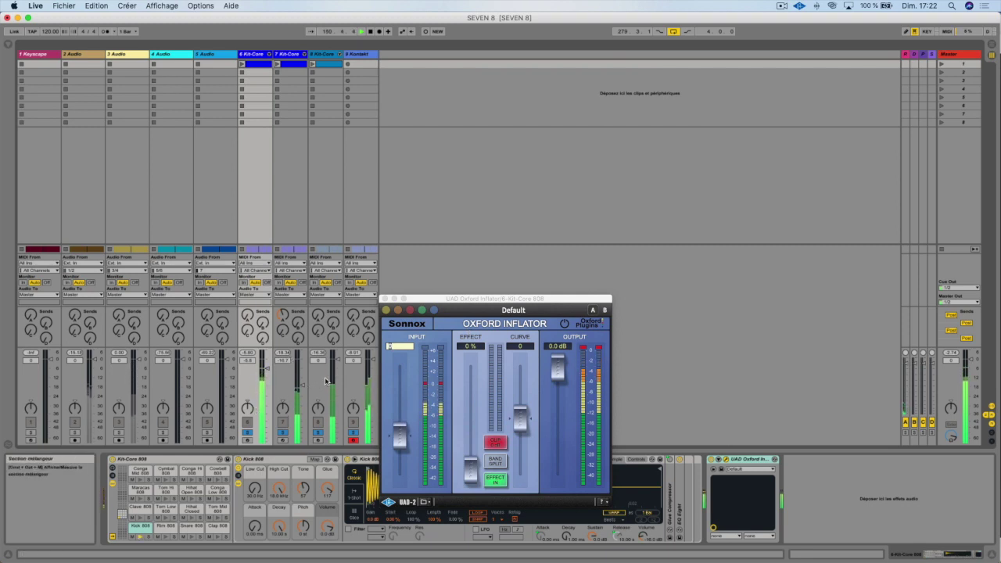
{"action": "left_click_drag", "start_coordinate": [480, 461], "coordinate": [480, 350]}
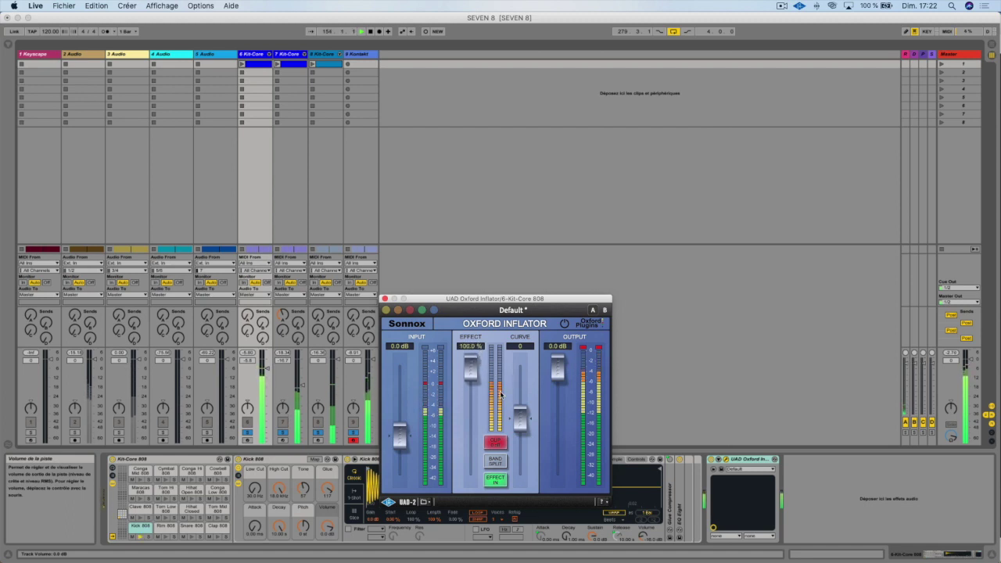
- Set the 6 Kit-Core 808 Inflator's Curve to 34.3, output to -0.28 dB and input to 1.69 dB
{"action": "left_click_drag", "start_coordinate": [520, 419], "coordinate": [557, 372]}
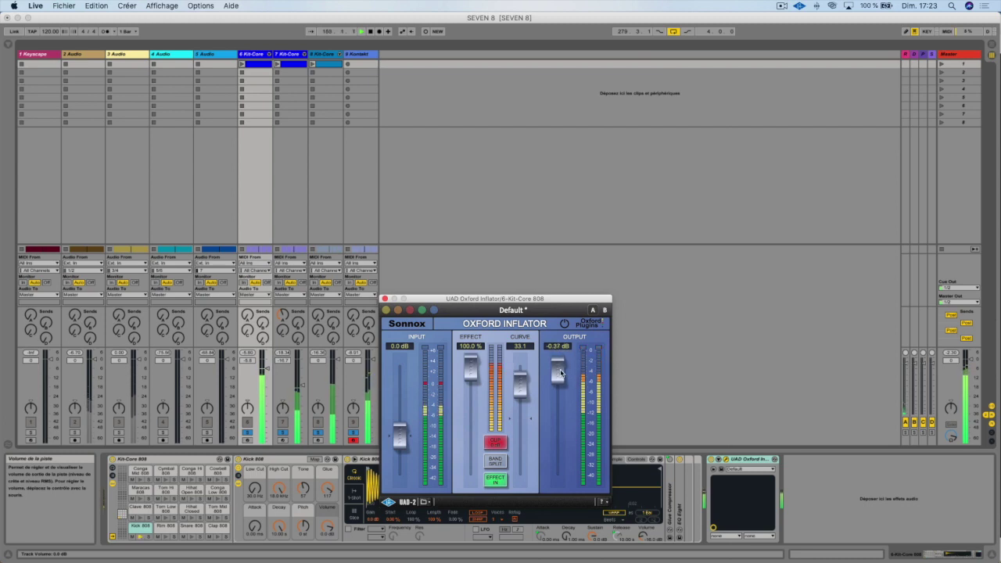
{"action": "left_click_drag", "start_coordinate": [560, 372], "coordinate": [560, 371]}
{"action": "left_click_drag", "start_coordinate": [519, 386], "coordinate": [504, 392]}
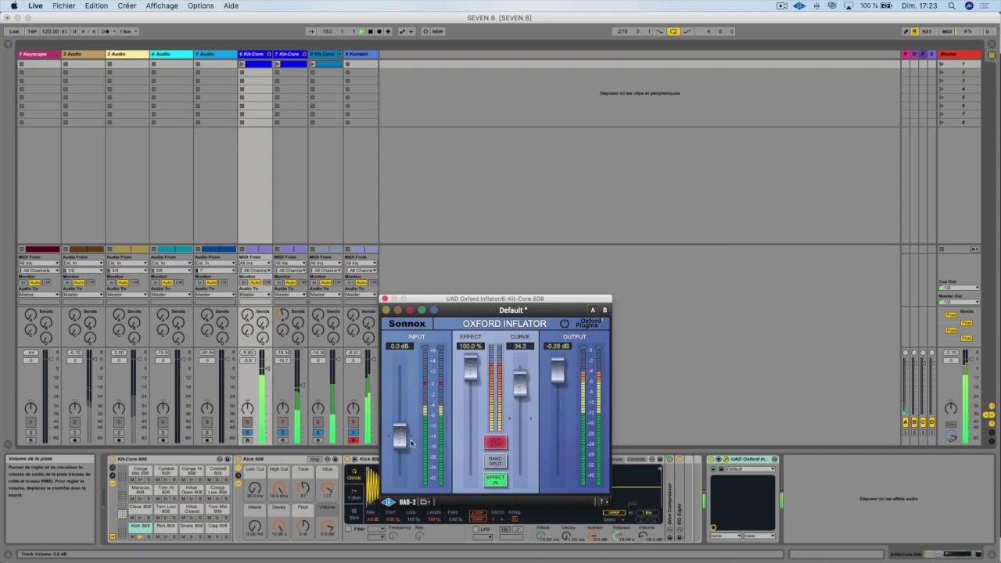
{"action": "left_click_drag", "start_coordinate": [404, 440], "coordinate": [404, 437]}
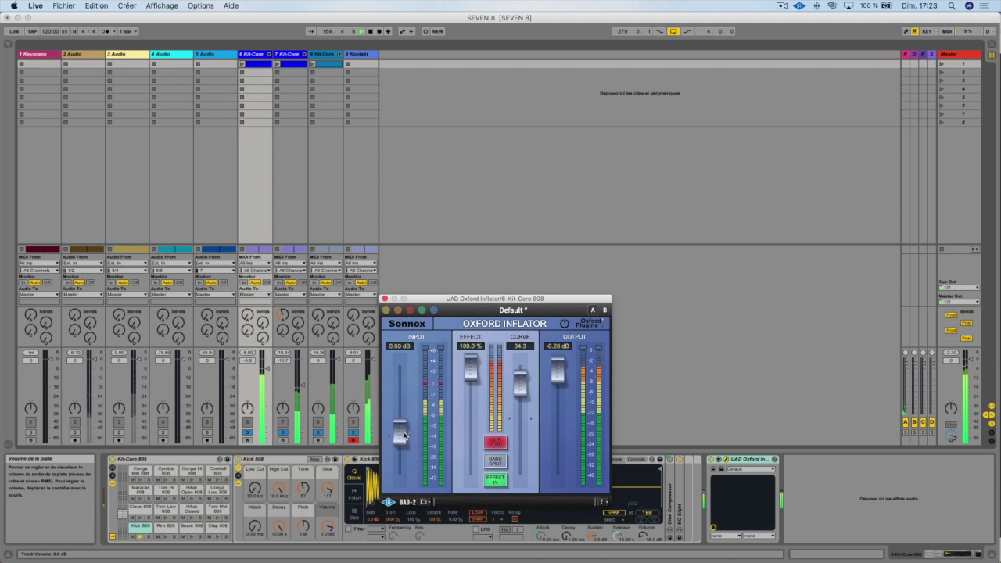
{"action": "mouse_move", "coordinate": [405, 435]}
{"action": "left_mouse_down"}
{"action": "mouse_move", "coordinate": [409, 418]}
{"action": "mouse_move", "coordinate": [402, 435]}
{"action": "left_mouse_up"}
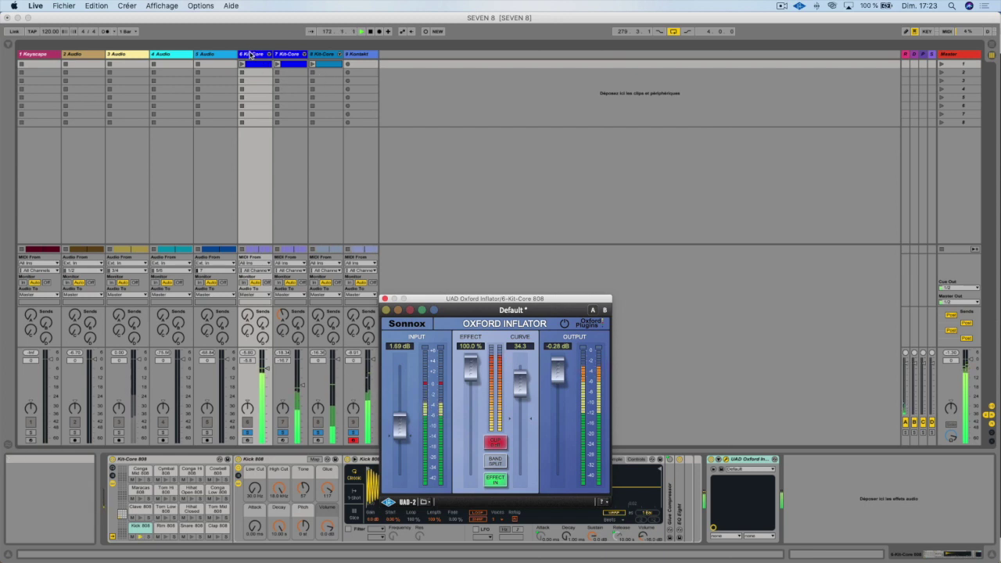
- Move the Inflator window away from the mixer channels and toggle the device to compare processed and bypassed kick sound
{"action": "left_click", "coordinate": [239, 378]}
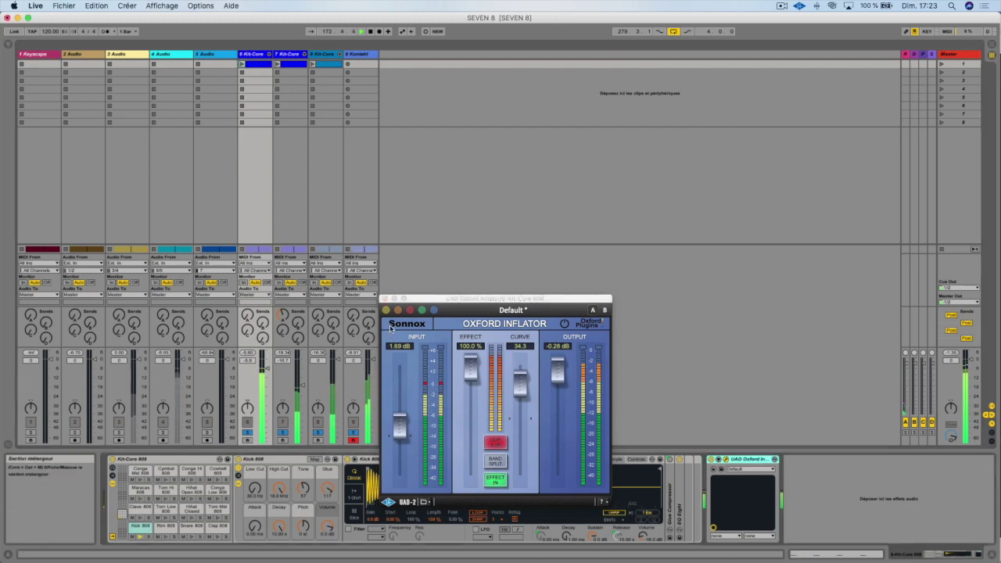
{"action": "left_click_drag", "start_coordinate": [437, 302], "coordinate": [601, 139]}
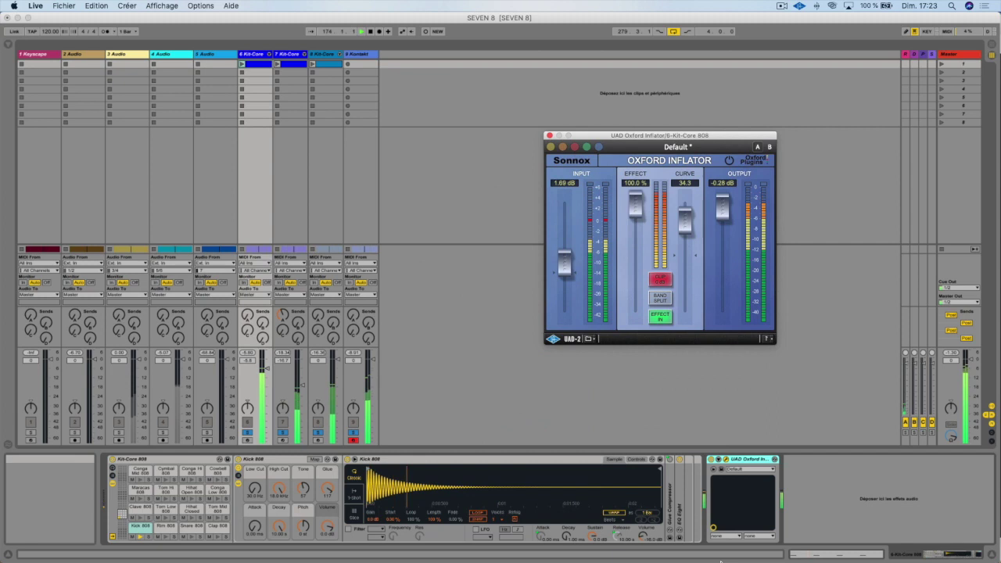
{"action": "left_click", "coordinate": [709, 462]}
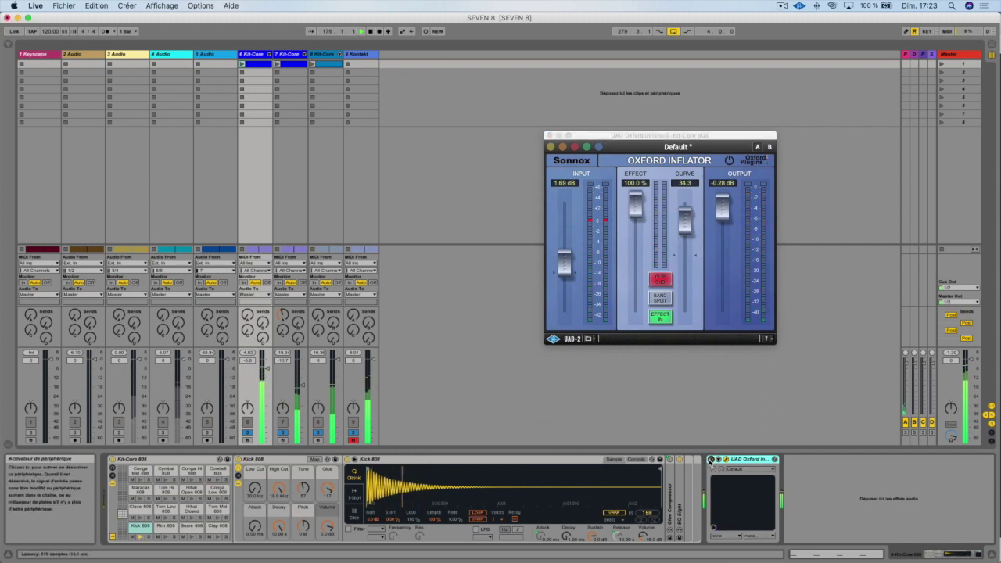
{"action": "left_click", "coordinate": [710, 461]}
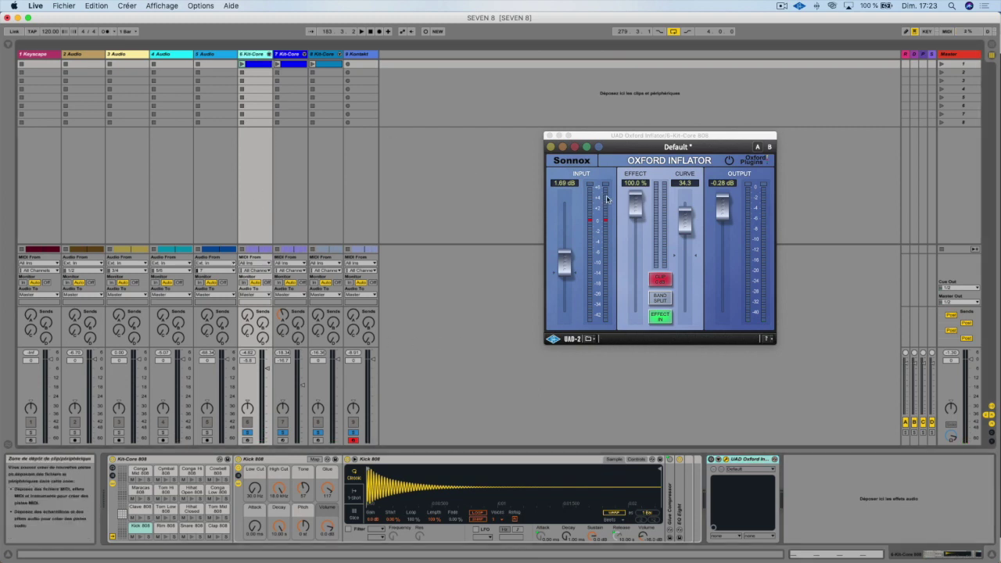
- Set the 6 Kit-Core 808 Inflator's Effect to 79.3 % and review it against the Master track's Inflator
{"action": "left_click_drag", "start_coordinate": [630, 209], "coordinate": [631, 229]}
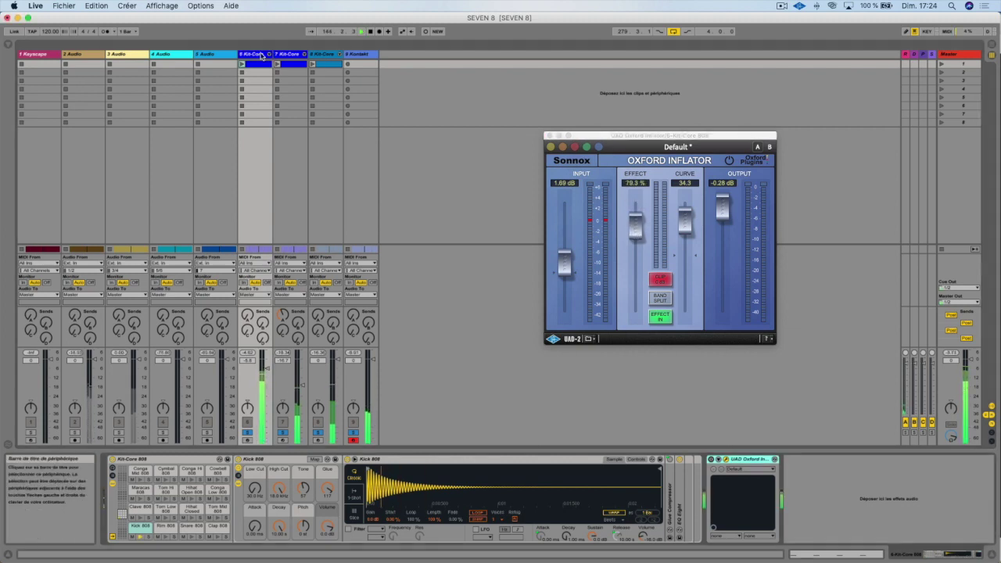
{"action": "left_click", "coordinate": [954, 57]}
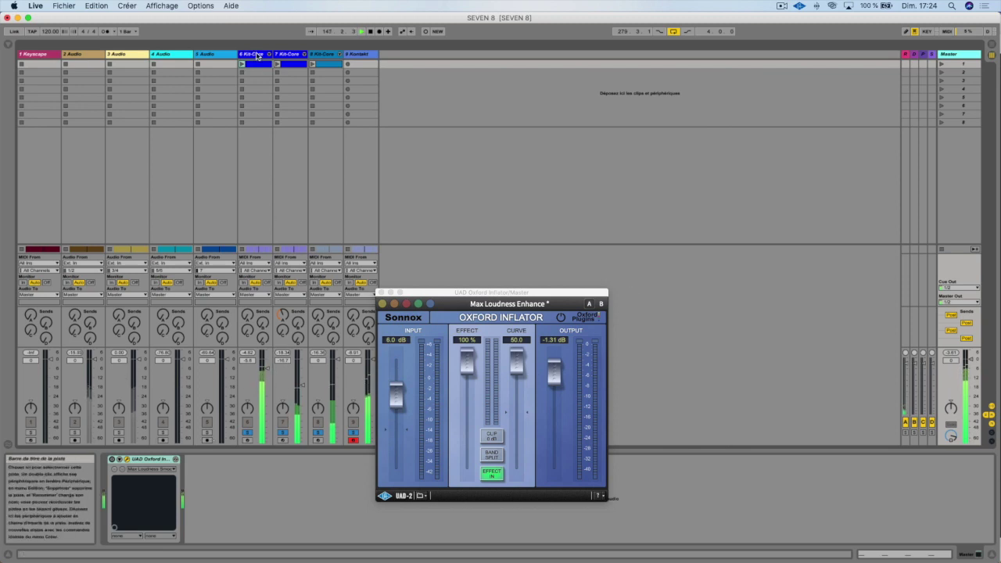
{"action": "left_click", "coordinate": [270, 348]}
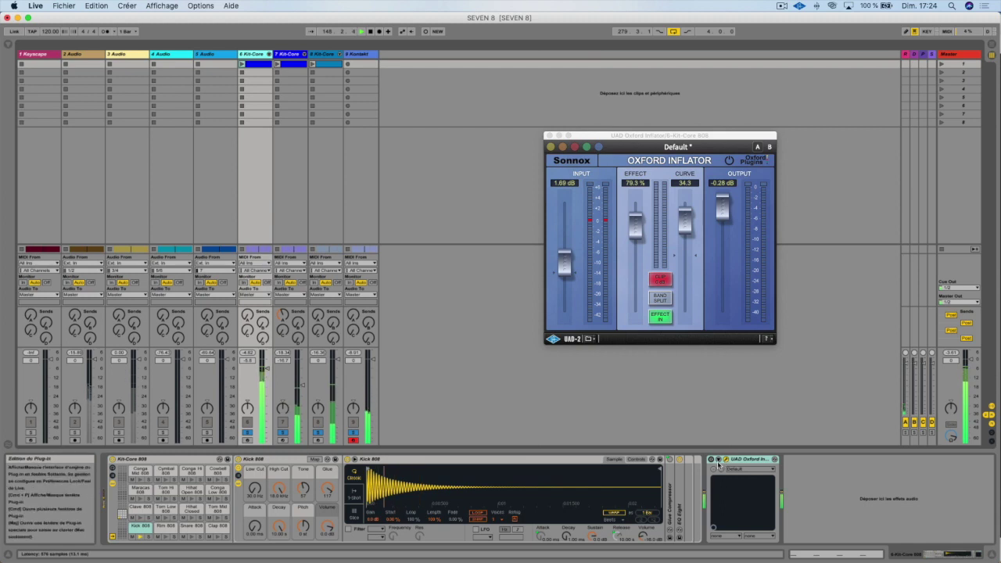
- Bring up the Master track's Inflator and move its window clear of the device area
{"action": "left_click", "coordinate": [957, 54]}
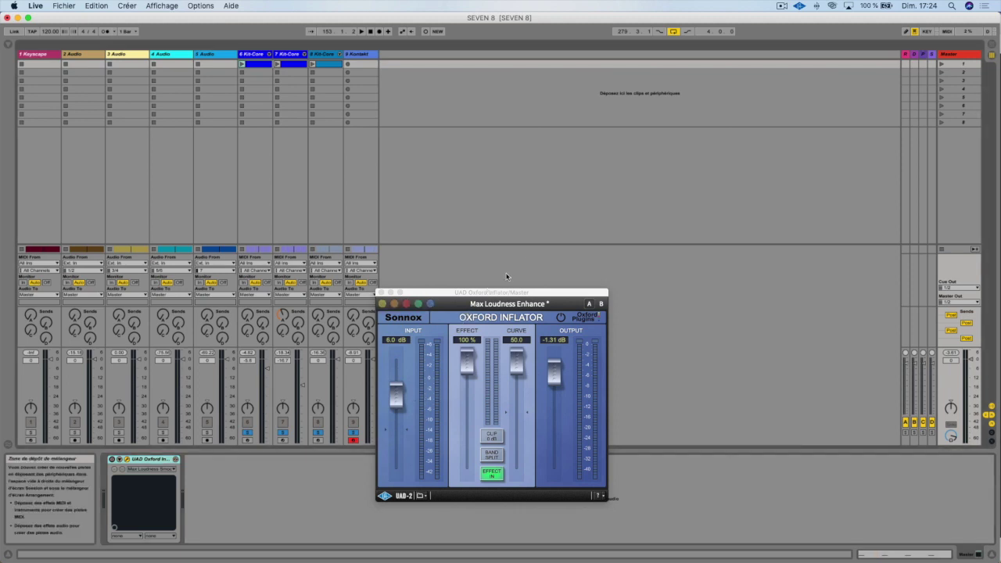
{"action": "left_click_drag", "start_coordinate": [516, 295], "coordinate": [598, 200]}
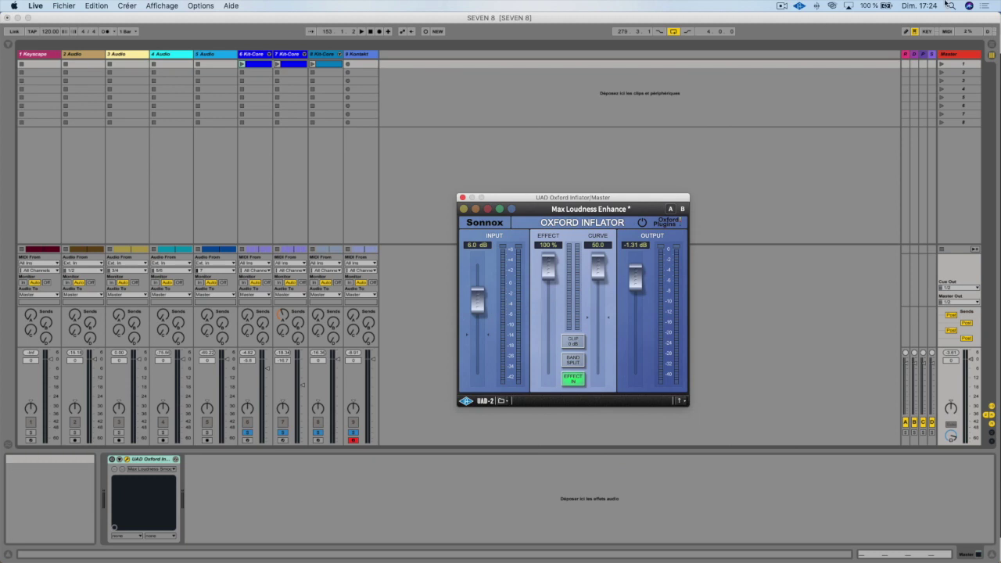
{"action": "left_click", "coordinate": [958, 53]}
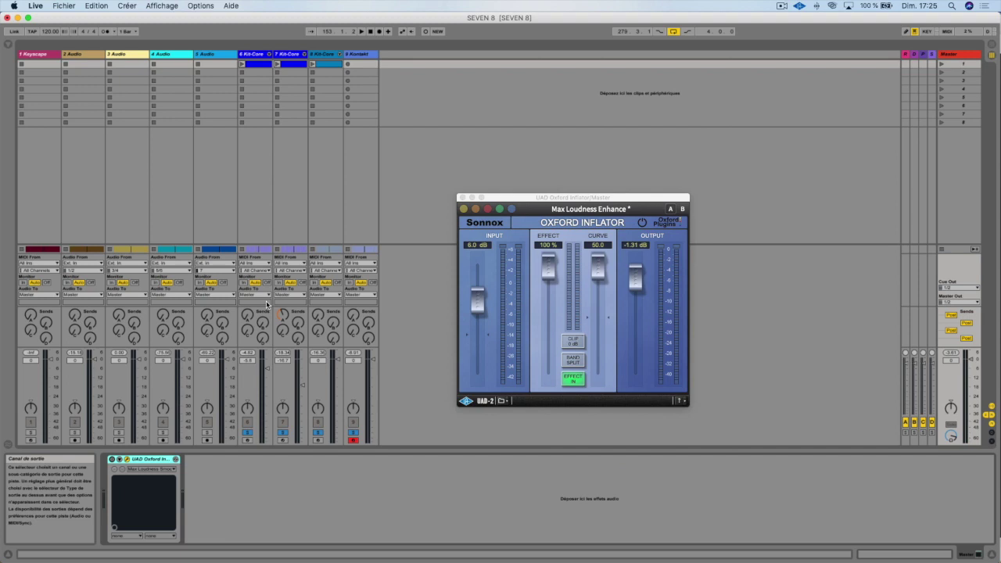
{"action": "left_click_drag", "start_coordinate": [275, 313], "coordinate": [276, 297]}
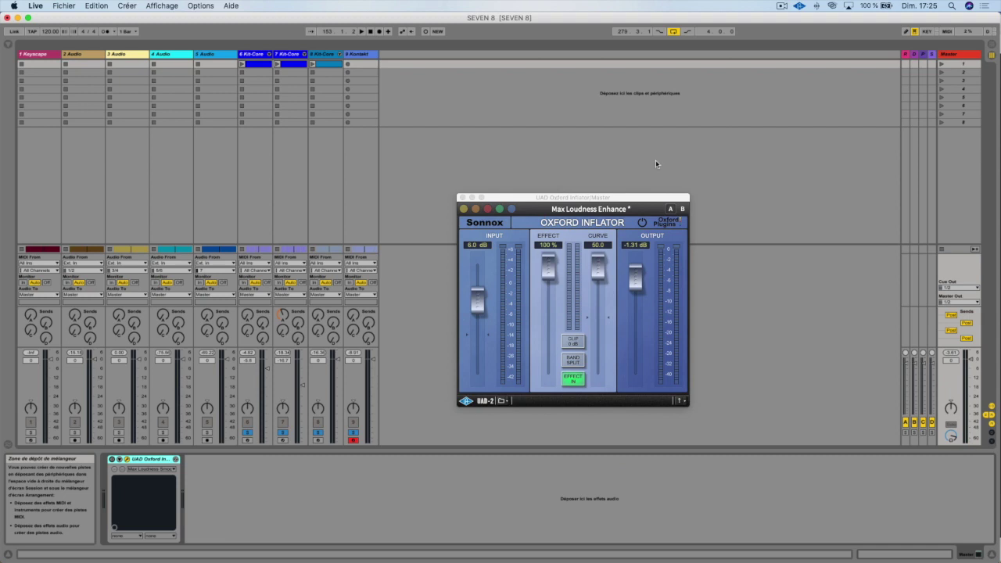
- Select the Master track, start playback and switch on its Inflator
{"action": "left_click", "coordinate": [747, 158]}
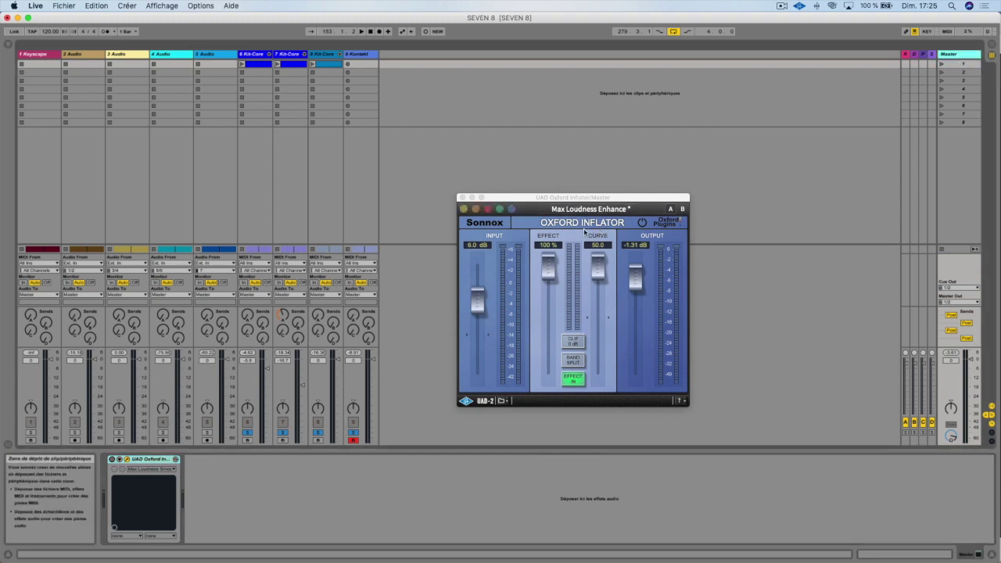
{"action": "left_click", "coordinate": [582, 197]}
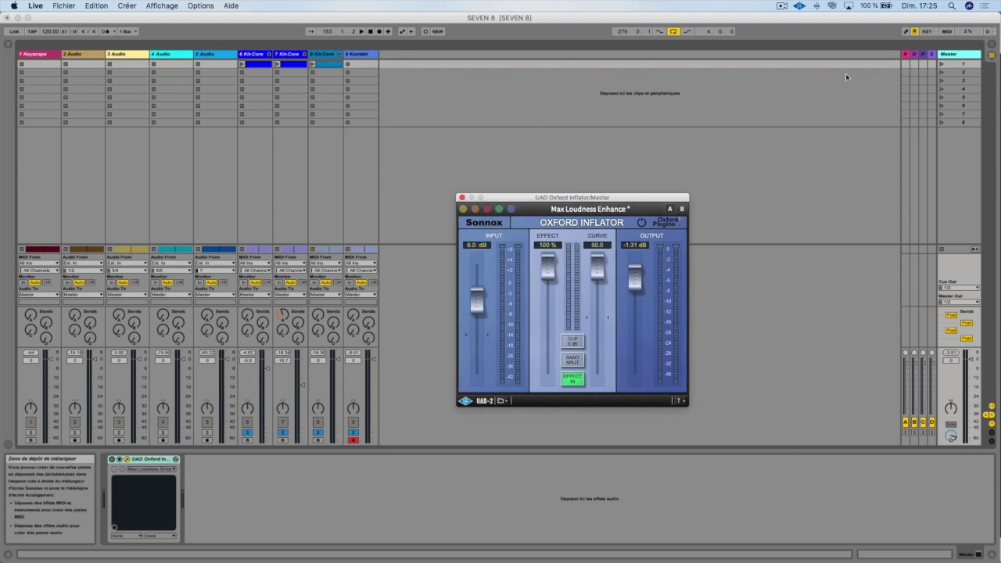
{"action": "left_click", "coordinate": [962, 55]}
{"action": "key", "text": "space"}
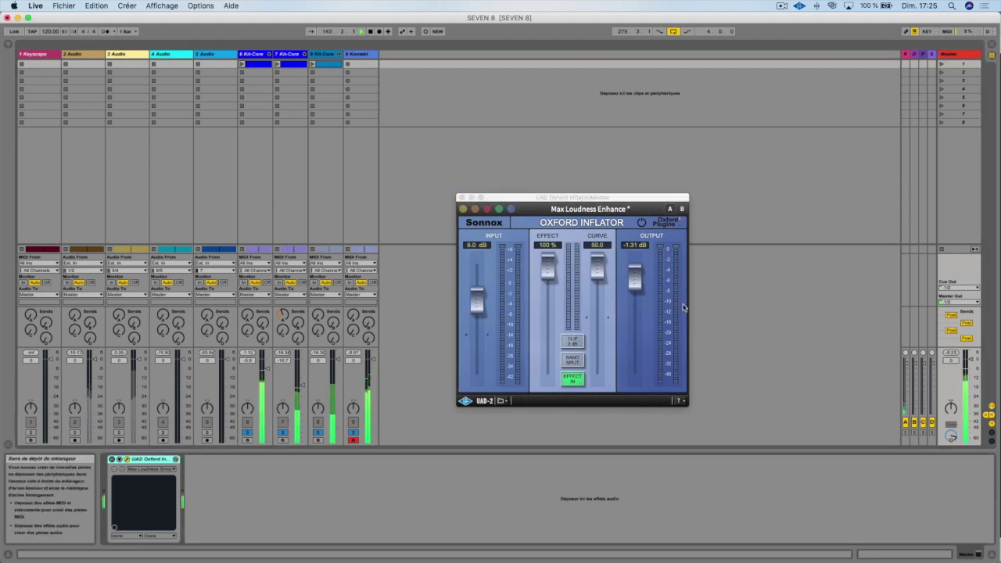
{"action": "left_click", "coordinate": [112, 460]}
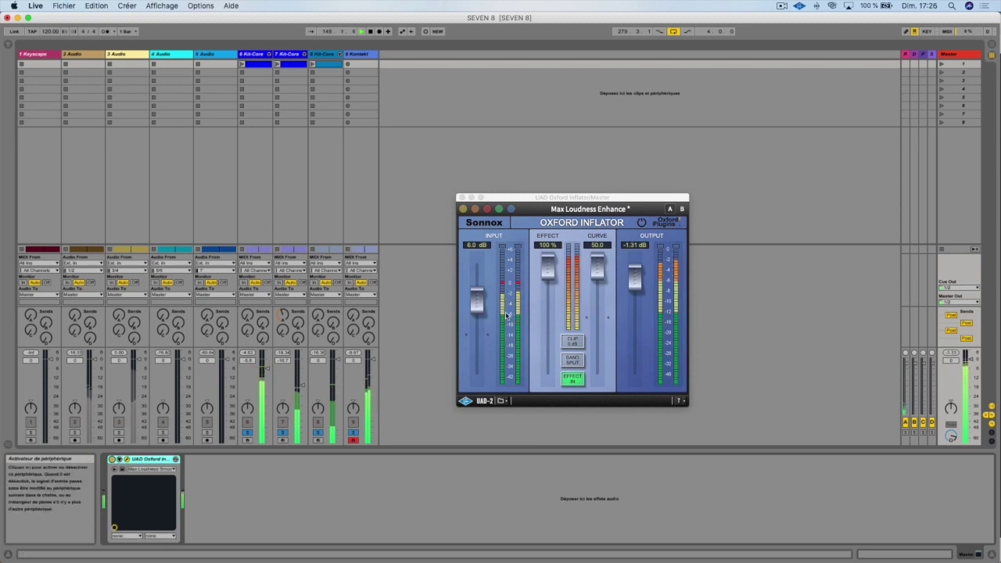
- Set the Master Inflator's Effect to 74.1 %, Curve to -2.5 and output to -0.22 dB
{"action": "left_click_drag", "start_coordinate": [552, 272], "coordinate": [549, 294]}
{"action": "left_click_drag", "start_coordinate": [593, 265], "coordinate": [594, 324]}
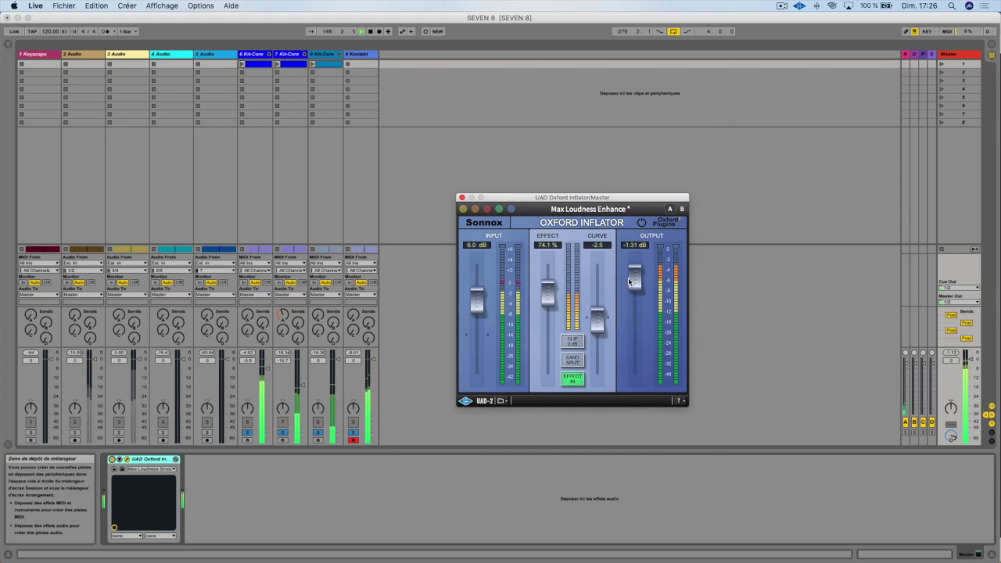
{"action": "left_click_drag", "start_coordinate": [634, 284], "coordinate": [639, 272]}
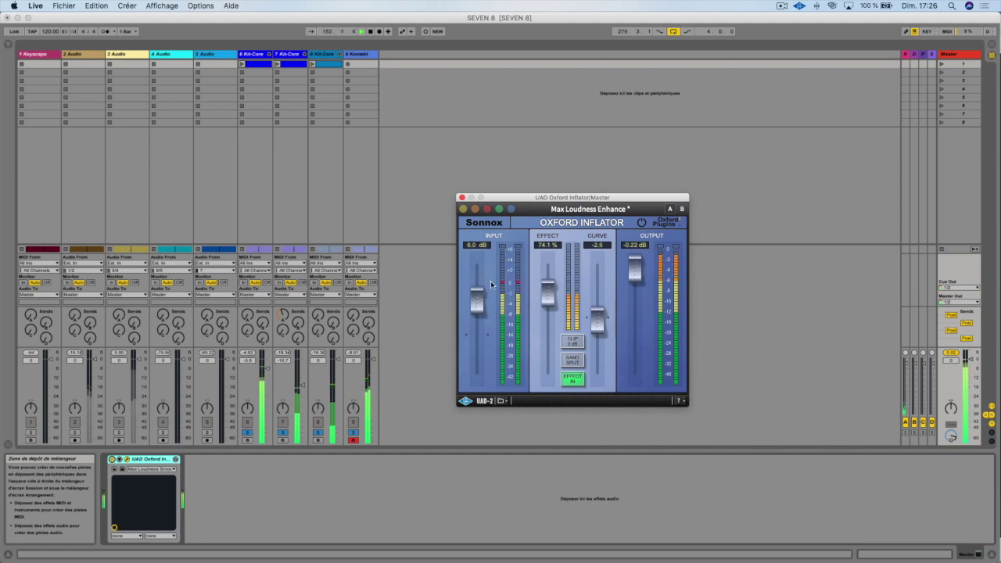
- Try the Master Inflator's input at 3.74 dB and reset both its input and output levels to 0.0 dB
{"action": "left_click_drag", "start_coordinate": [476, 294], "coordinate": [474, 323]}
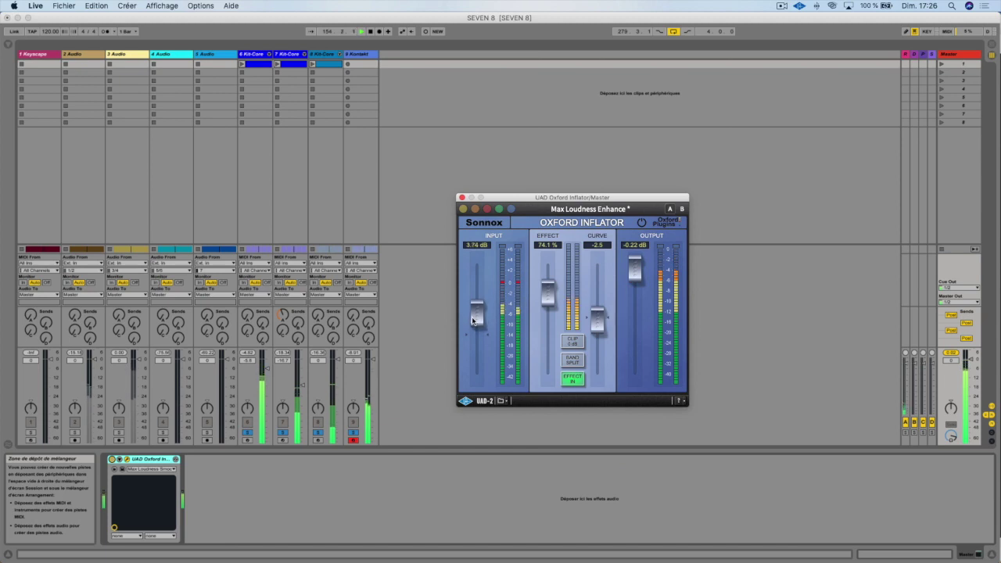
{"action": "left_click", "coordinate": [473, 322], "text": "alt"}
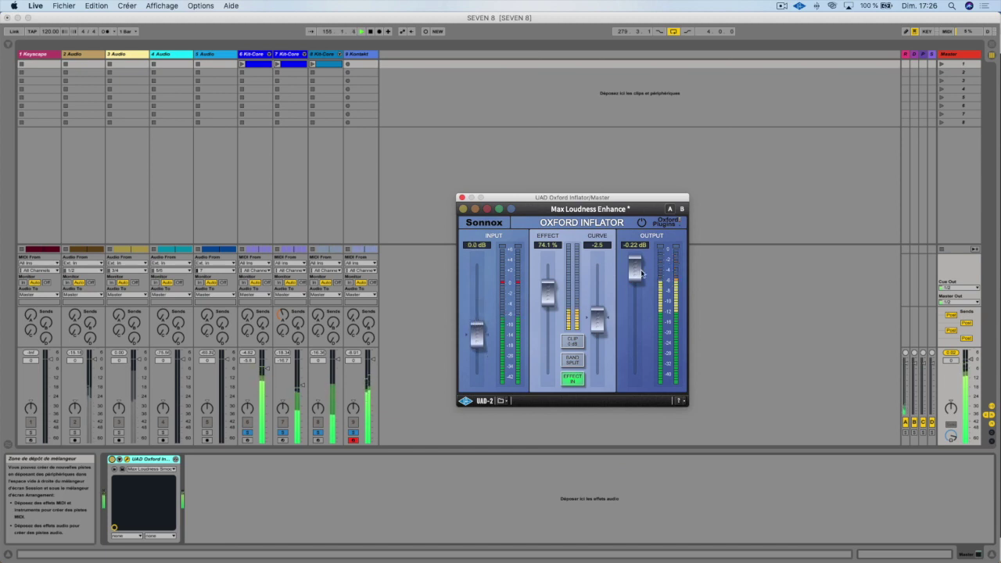
{"action": "left_click", "coordinate": [636, 272], "text": "alt"}
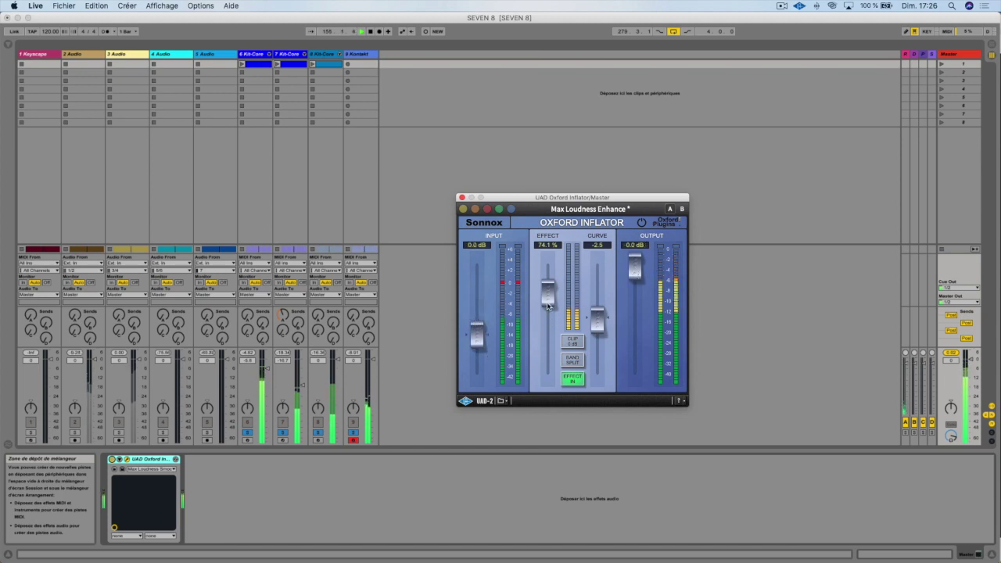
- Sweep the Master Inflator's Effect through 0 % to 75.8 % and toggle the device to compare processed and bypassed sound
{"action": "left_click_drag", "start_coordinate": [548, 299], "coordinate": [540, 418]}
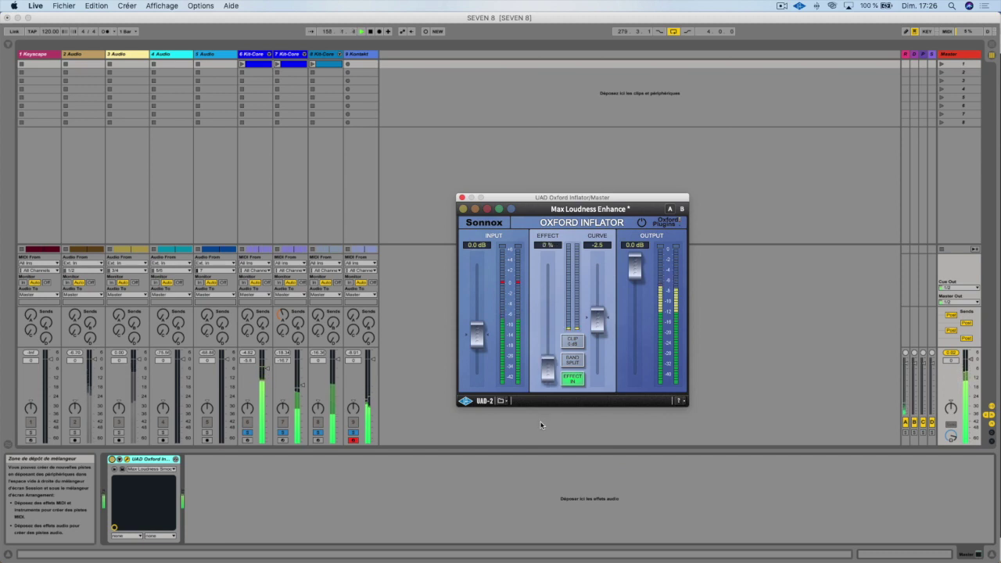
{"action": "left_click_drag", "start_coordinate": [548, 366], "coordinate": [546, 342]}
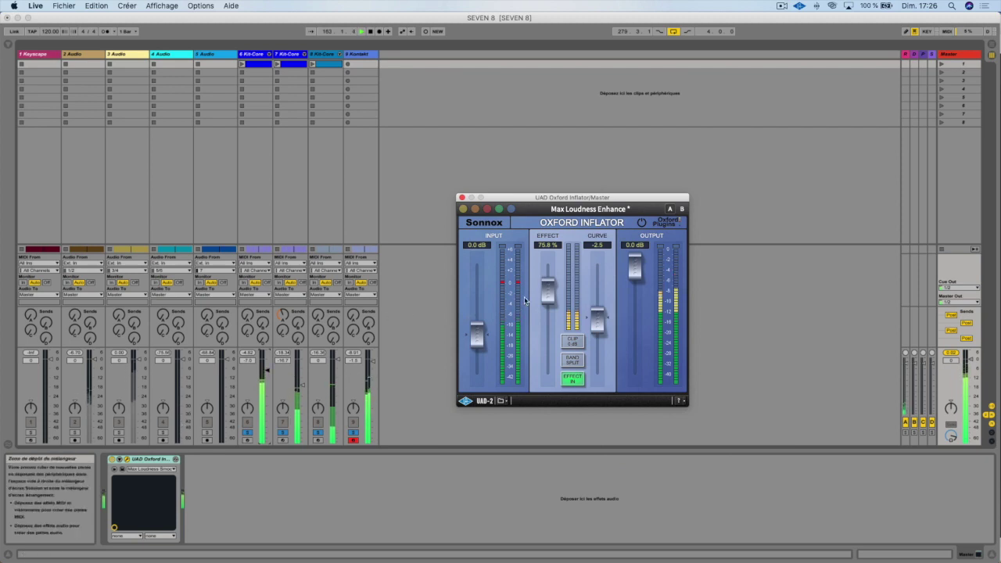
{"action": "left_click", "coordinate": [114, 462]}
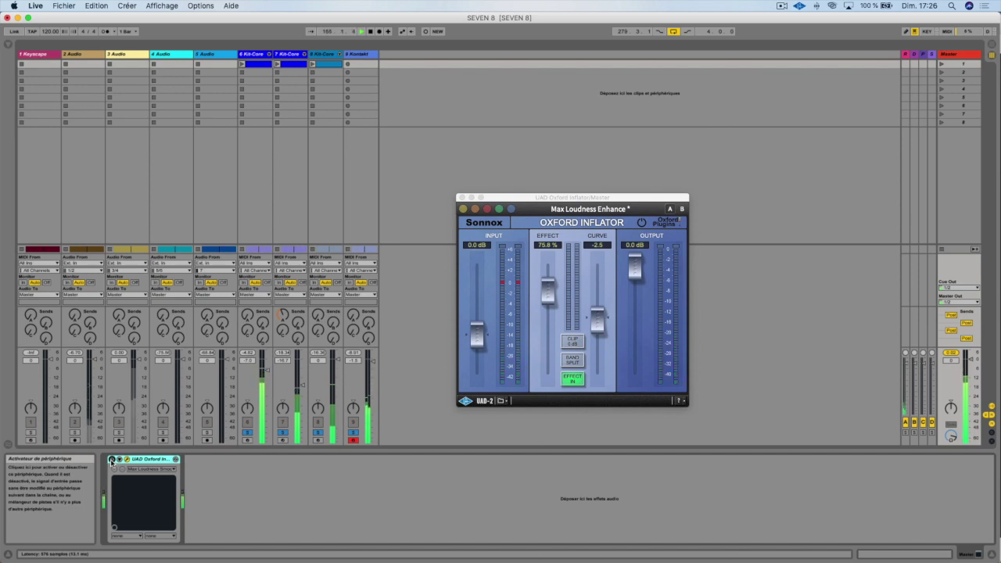
{"action": "left_click", "coordinate": [112, 460]}
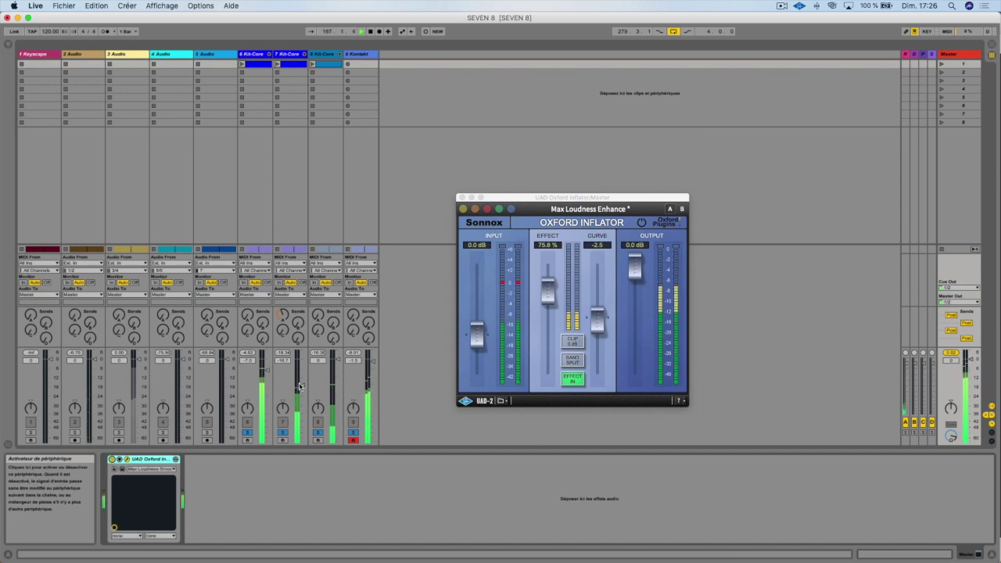
- Set the Master Inflator's Effect to 84.7 % and Curve to 15.2, and bypass the device for comparison
{"action": "left_click_drag", "start_coordinate": [548, 291], "coordinate": [547, 282]}
{"action": "left_click_drag", "start_coordinate": [603, 326], "coordinate": [604, 307]}
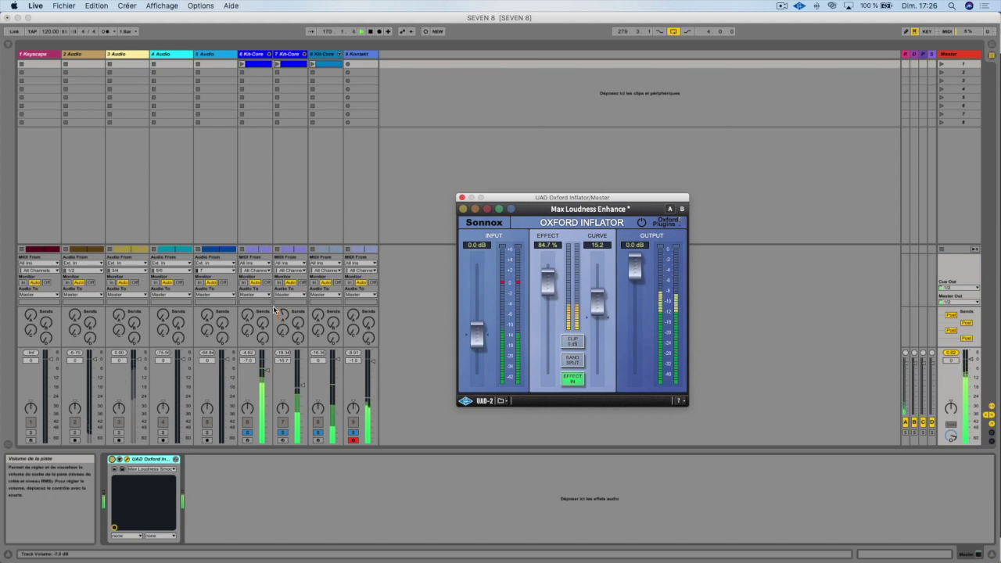
{"action": "left_click", "coordinate": [112, 460]}
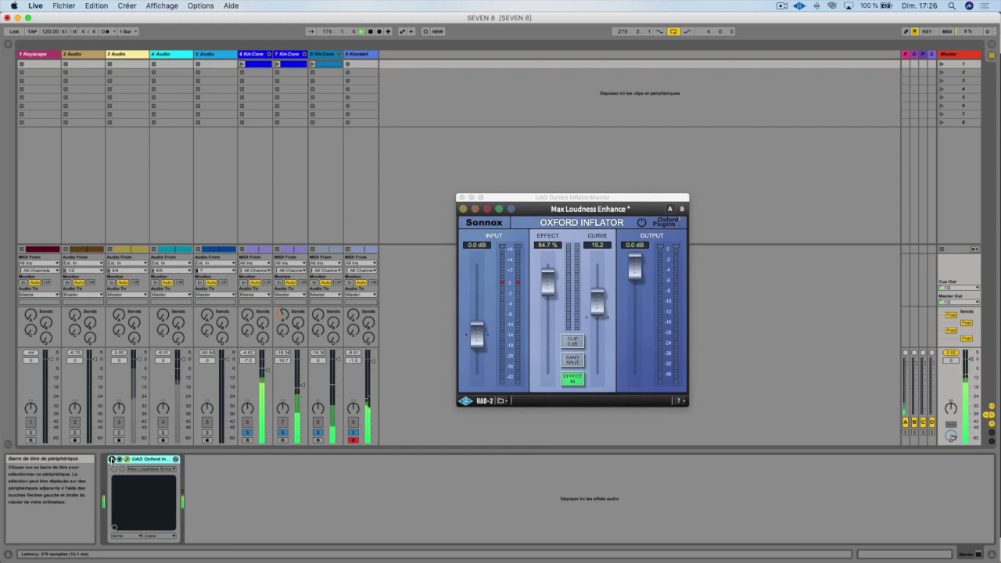
- Show the browser, search the plug-ins for L3 and expand the WaveShell results
{"action": "left_click", "coordinate": [10, 47]}
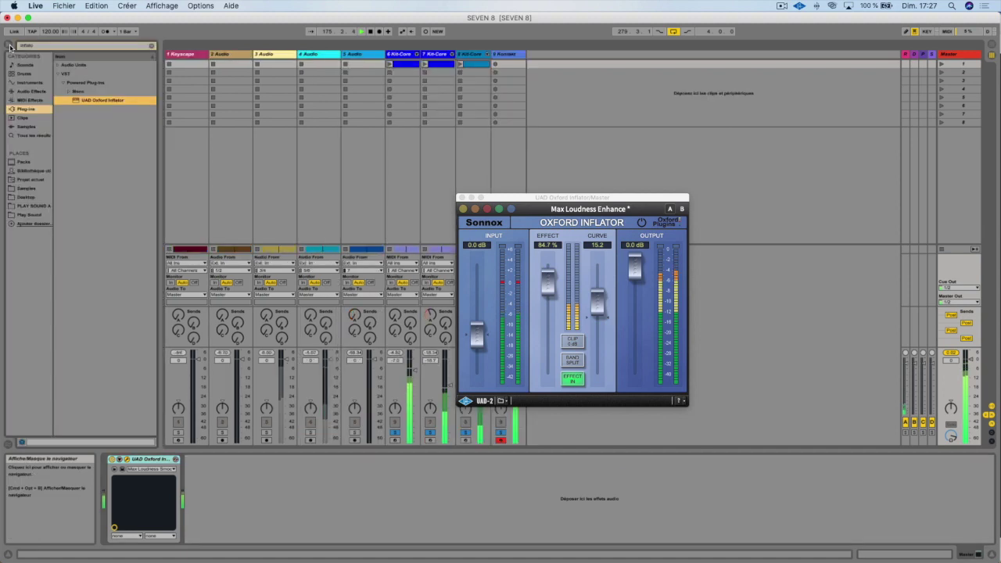
{"action": "left_click", "coordinate": [106, 47]}
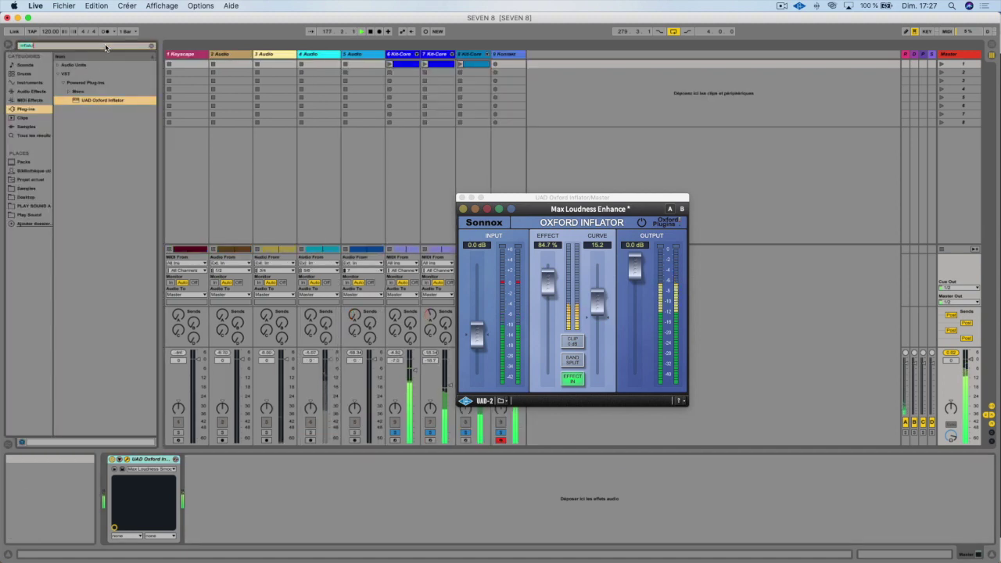
{"action": "type", "text": "L3"}
{"action": "left_click", "coordinate": [78, 83]}
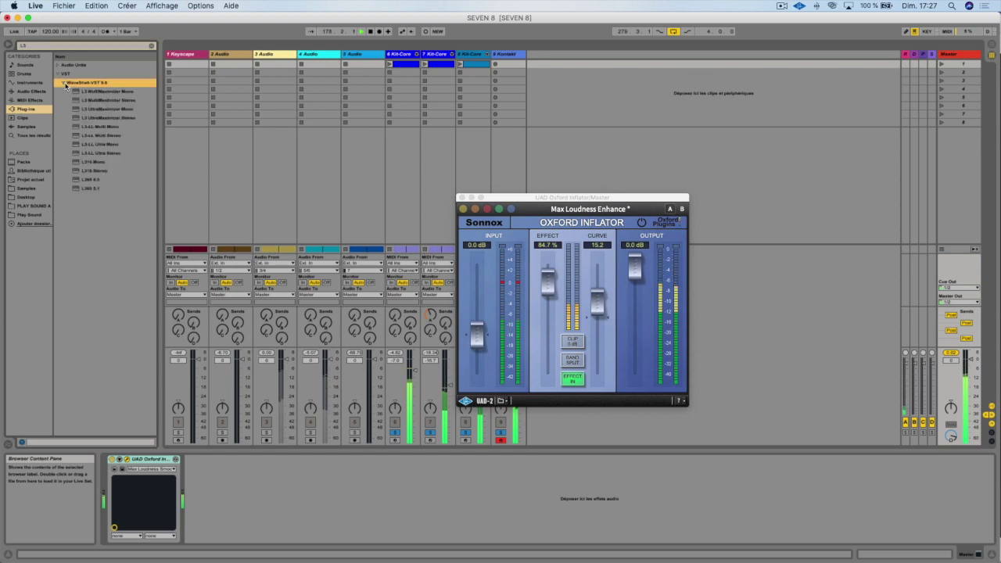
- Add the L3 MultiMaximizer Stereo to the Master track, ahead of the Inflator
{"action": "left_click", "coordinate": [99, 120]}
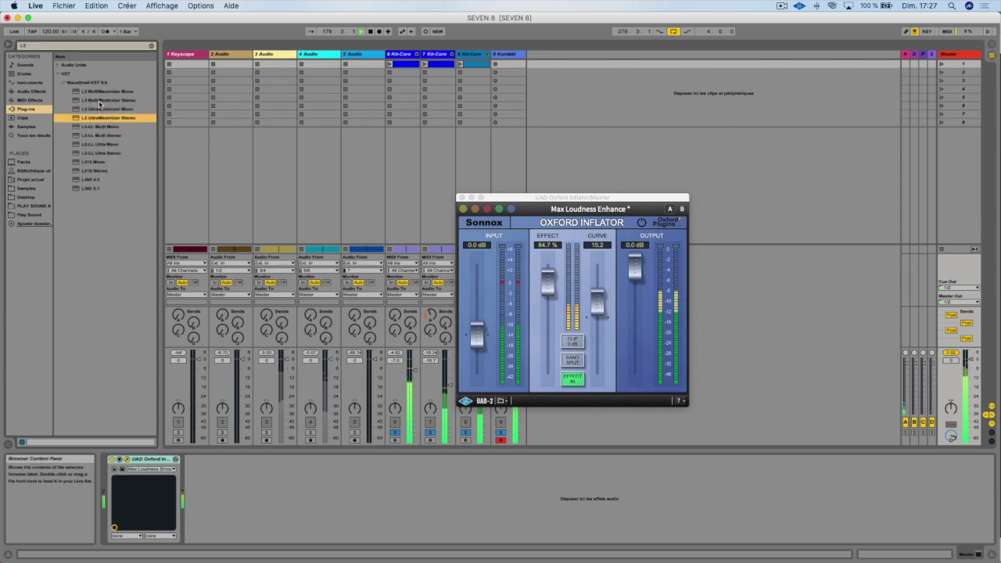
{"action": "left_click", "coordinate": [88, 101]}
{"action": "left_click_drag", "start_coordinate": [94, 103], "coordinate": [951, 60]}
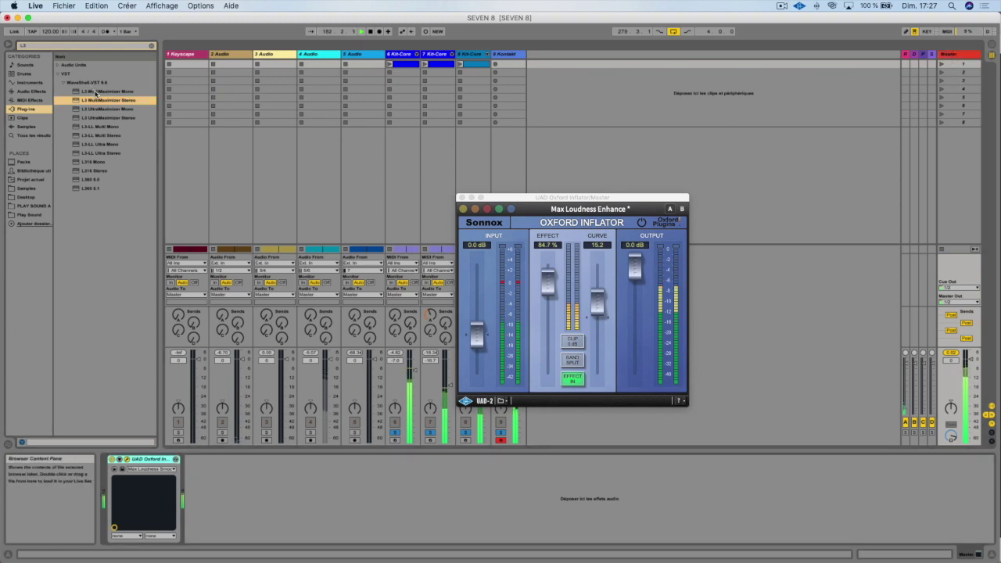
{"action": "left_click", "coordinate": [114, 502]}
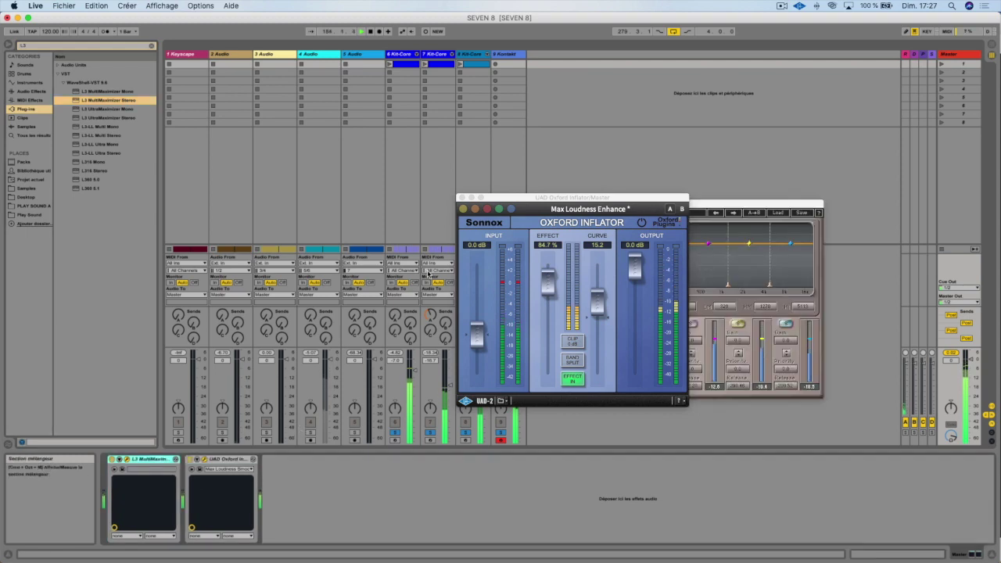
- Move the Inflator window clear of the L3 window and lower its Effect to about 0.3 % and Curve to -50.0
{"action": "left_click_drag", "start_coordinate": [551, 199], "coordinate": [312, 115]}
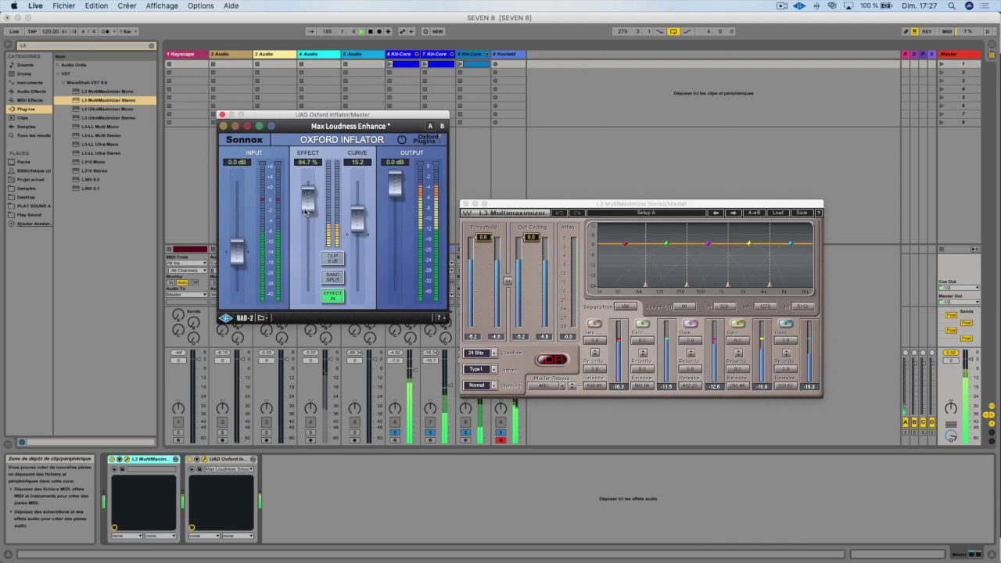
{"action": "left_click_drag", "start_coordinate": [308, 199], "coordinate": [308, 287]}
{"action": "left_click_drag", "start_coordinate": [357, 221], "coordinate": [357, 288]}
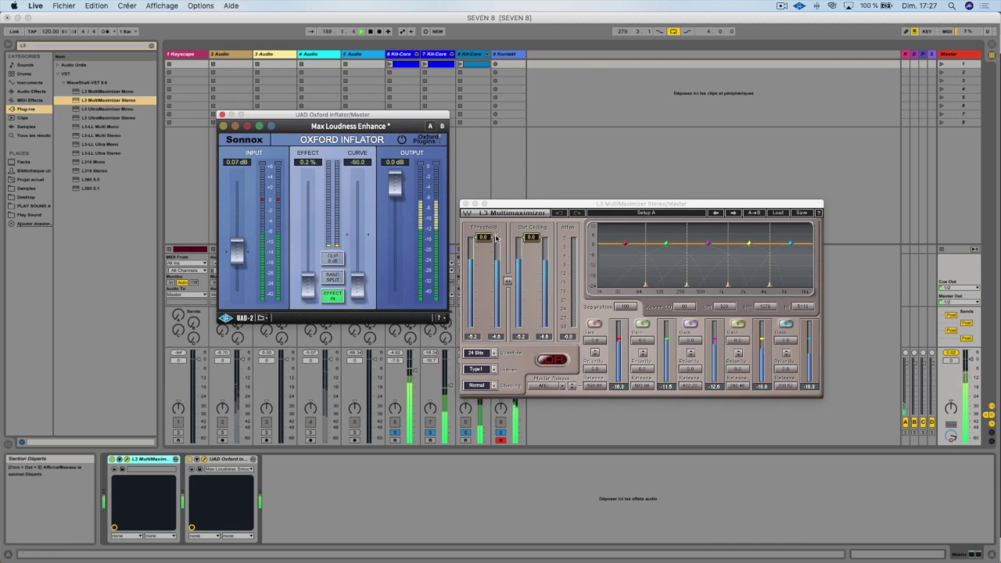
- Set the L3 Multimaximizer's Threshold to -6.5 and its Out Ceiling to -0.5
{"action": "left_click_drag", "start_coordinate": [484, 237], "coordinate": [531, 239]}
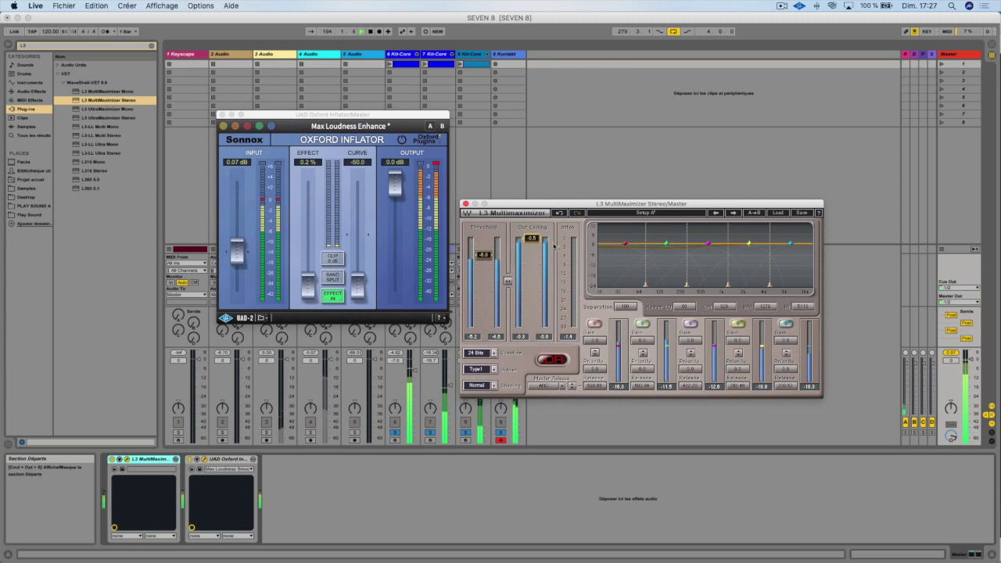
{"action": "left_click_drag", "start_coordinate": [484, 254], "coordinate": [483, 256]}
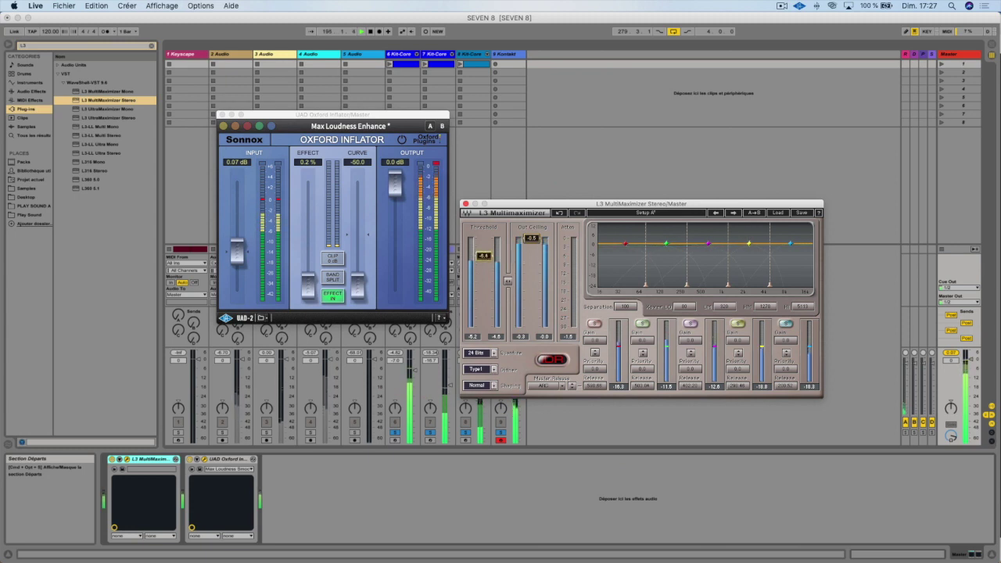
- Set the Master Inflator's Effect to 22.4 % and toggle the device to compare the limited mix with and without it
{"action": "left_click_drag", "start_coordinate": [307, 293], "coordinate": [310, 271]}
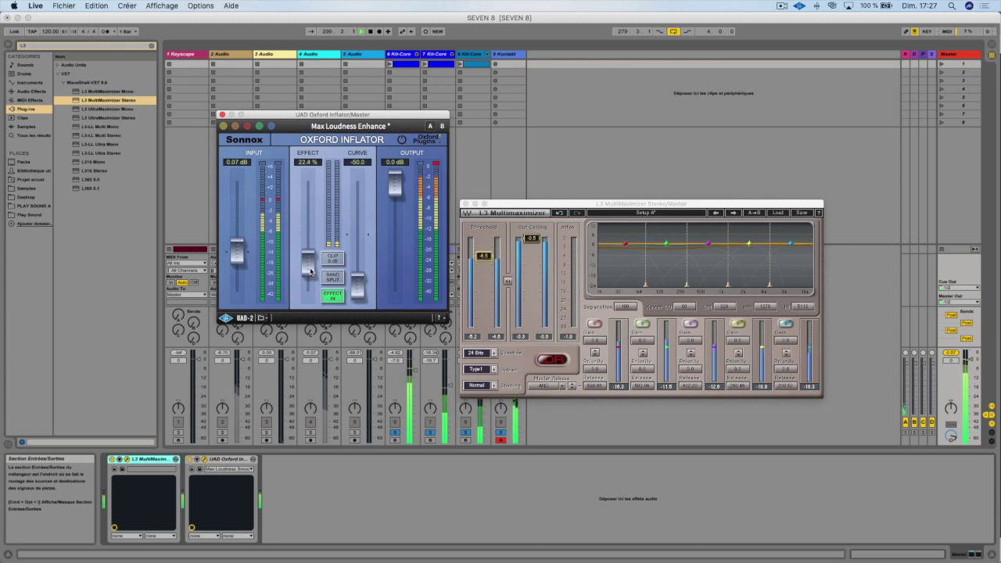
{"action": "left_click", "coordinate": [189, 462]}
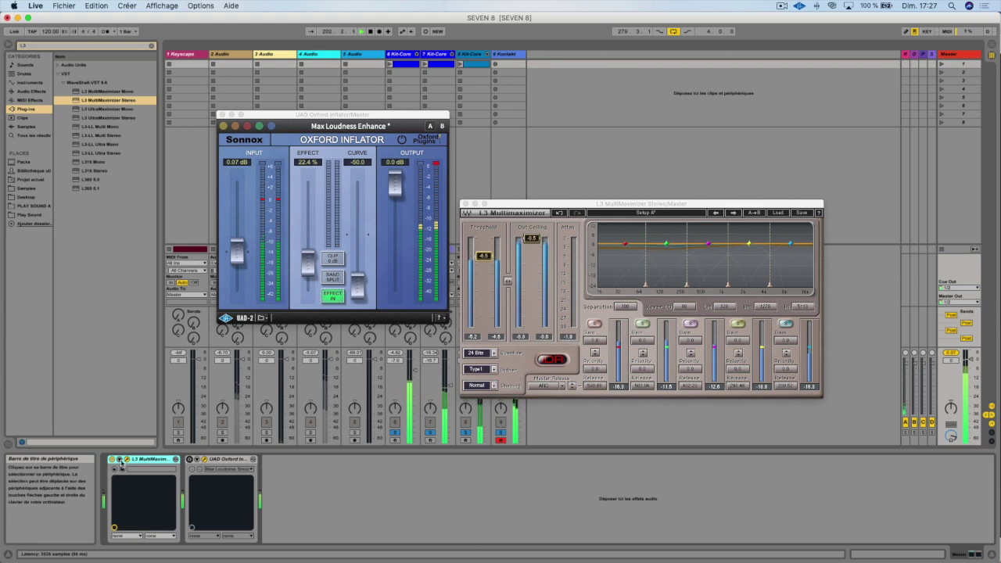
{"action": "left_click", "coordinate": [188, 460]}
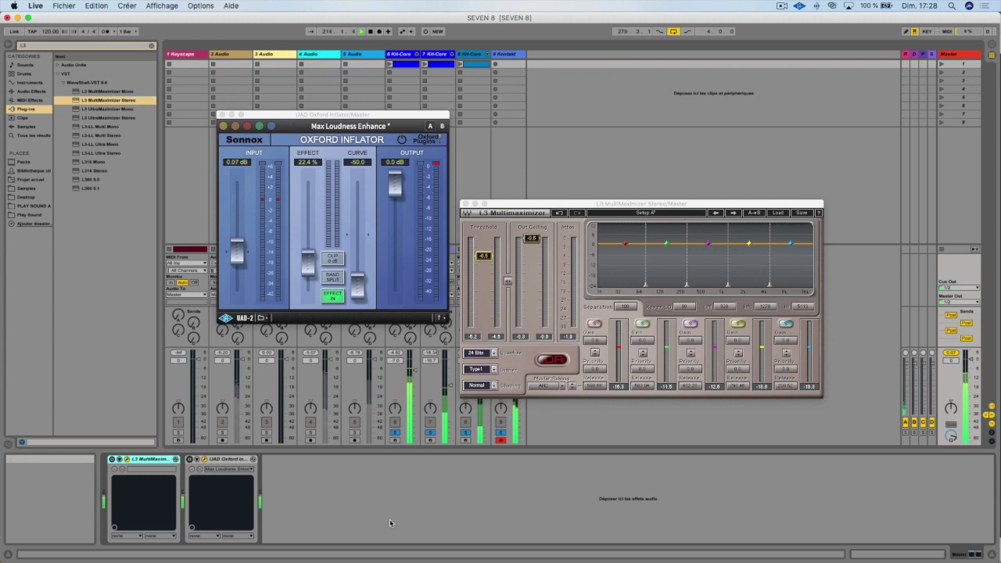
- Close the L3 Multimaximizer window and set the Master Inflator's Effect to 53.2 %
{"action": "left_click", "coordinate": [465, 205]}
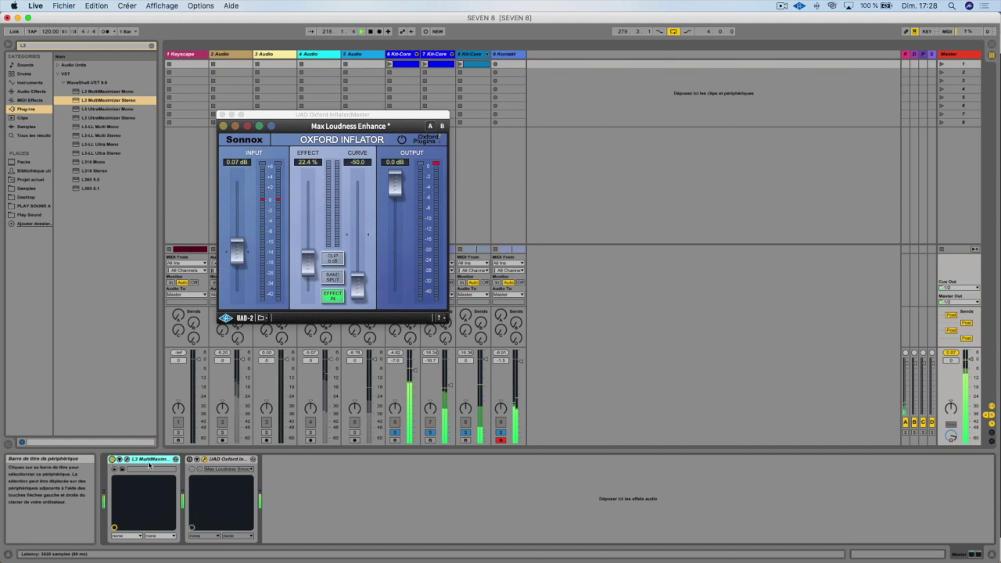
{"action": "left_click_drag", "start_coordinate": [309, 261], "coordinate": [312, 227]}
- Switch the Master track's Inflator and L3 MultiMaximizer on and off to compare their sound separately and together
{"action": "left_click", "coordinate": [192, 466]}
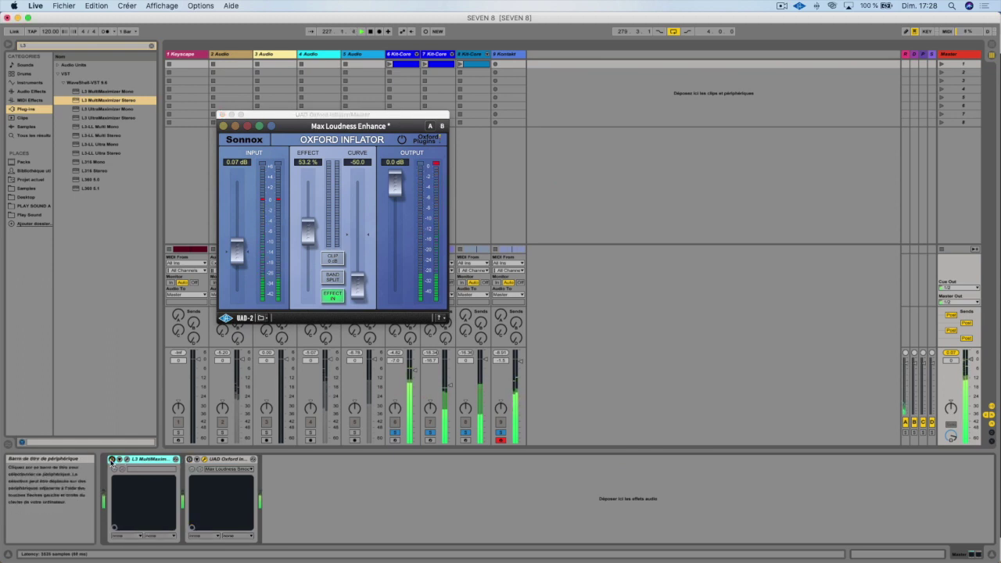
{"action": "left_click", "coordinate": [188, 460]}
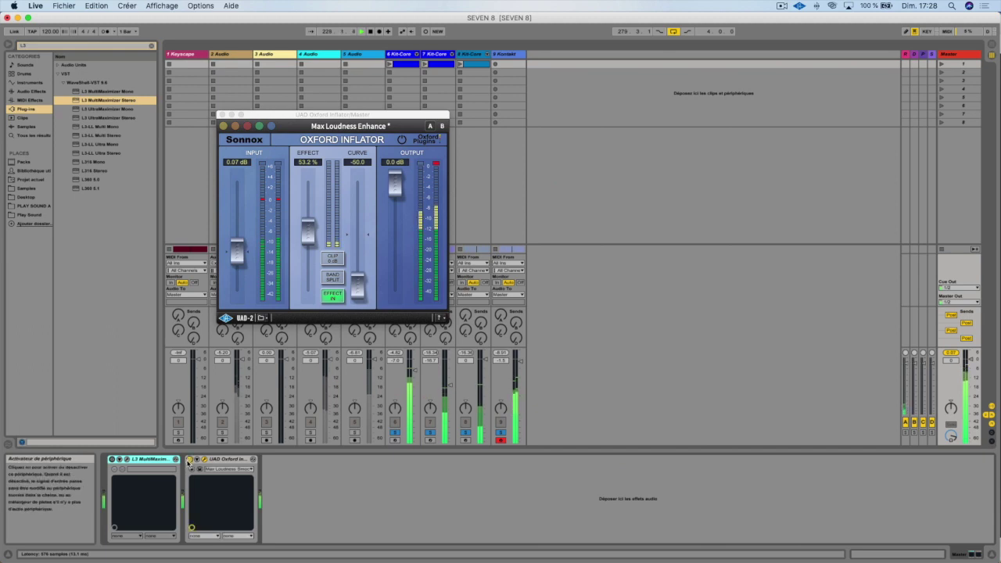
{"action": "left_click", "coordinate": [111, 460]}
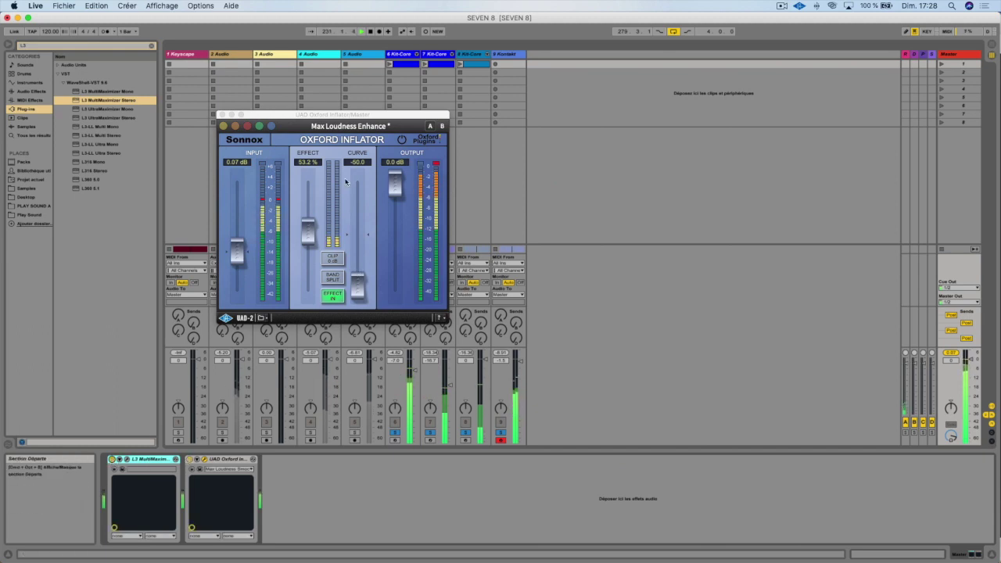
- Bypass and re-enable the Inflator within the plug-in to compare the sound, and move its window away from the mixer channels
{"action": "left_click", "coordinate": [402, 142]}
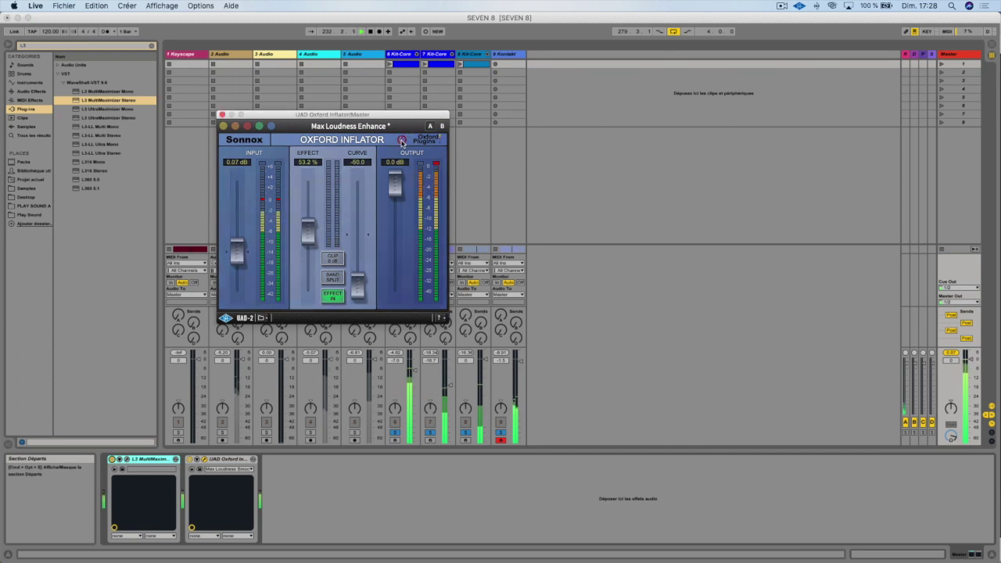
{"action": "left_click", "coordinate": [402, 141]}
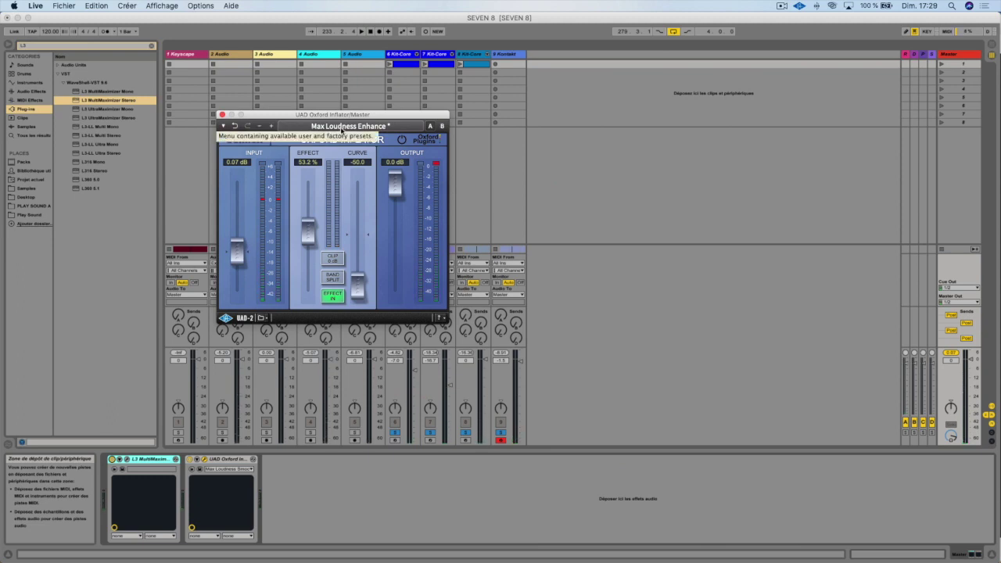
{"action": "left_click_drag", "start_coordinate": [359, 120], "coordinate": [701, 139]}
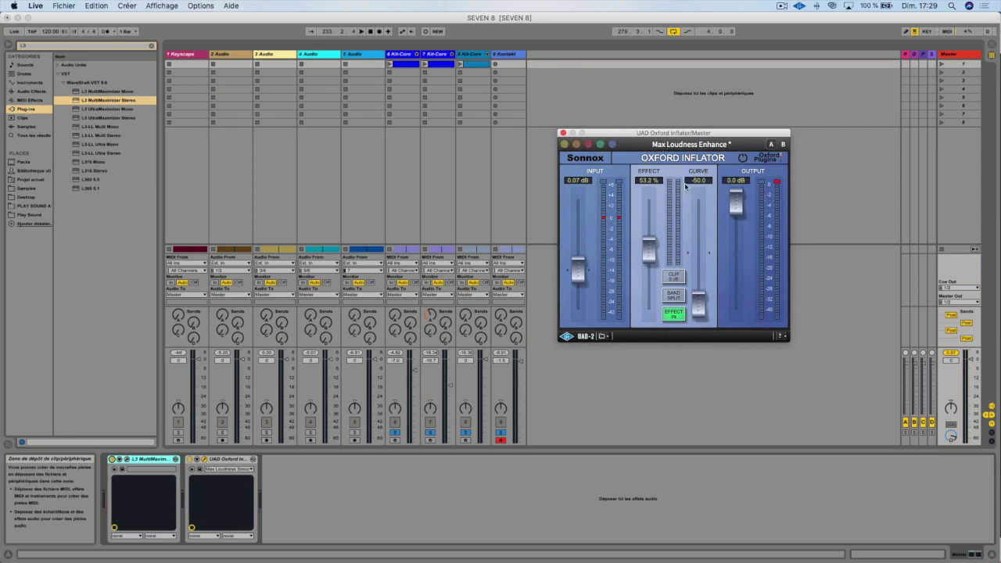
- Select return track D and open its Sausage Fattener plug-in window
{"action": "left_click", "coordinate": [924, 55]}
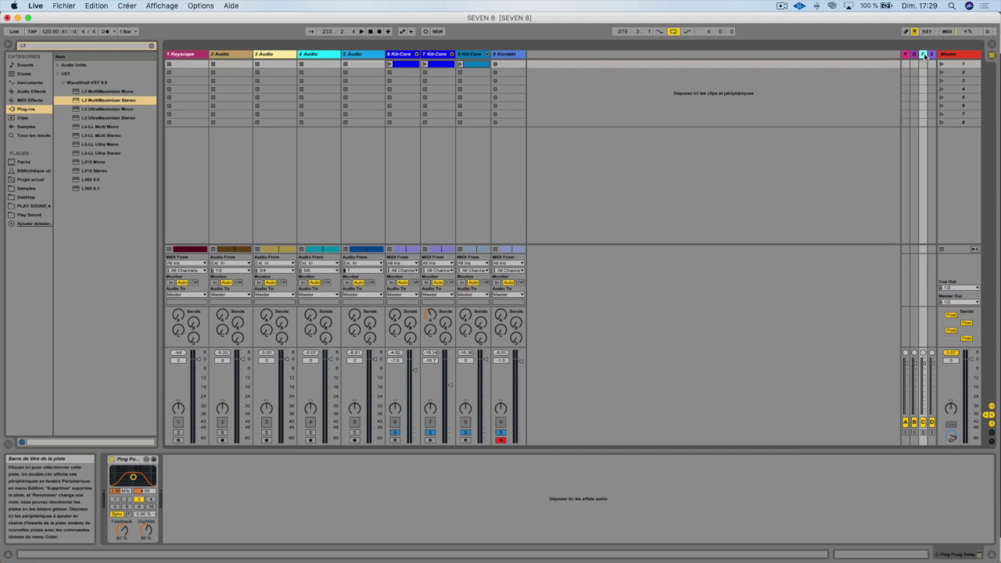
{"action": "left_click", "coordinate": [931, 55]}
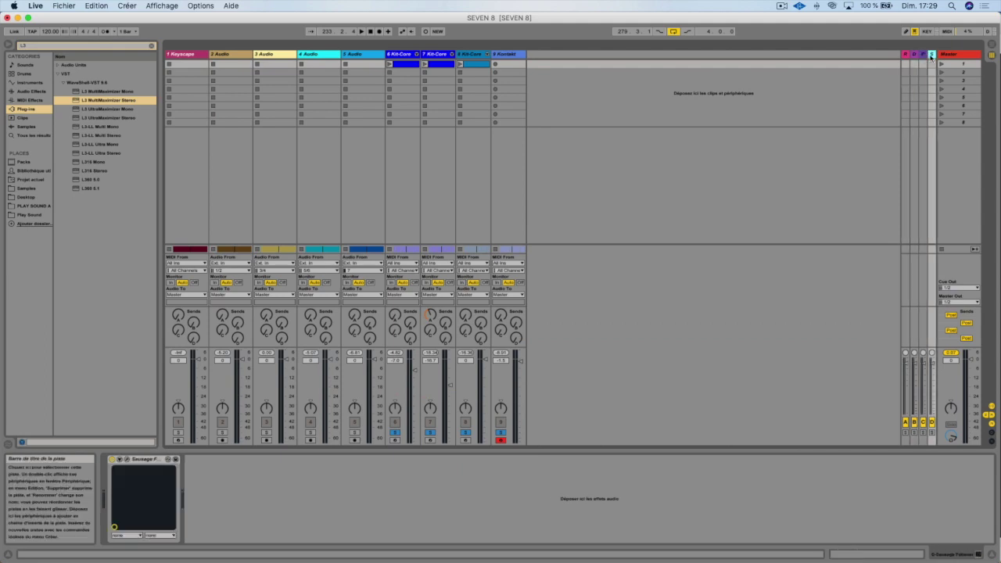
{"action": "left_click", "coordinate": [126, 461]}
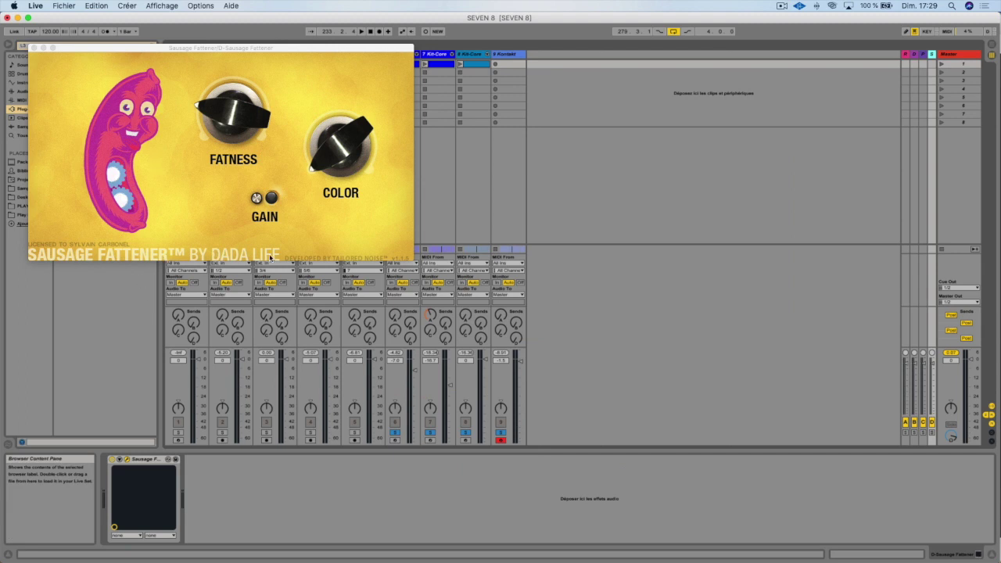
- Try the Sausage Fattener's Fatness at 50.0 %, set its Color to 10.0 %, and lower Fatness again
{"action": "left_click_drag", "start_coordinate": [242, 138], "coordinate": [248, 118]}
{"action": "left_click_drag", "start_coordinate": [339, 129], "coordinate": [338, 138]}
{"action": "left_click_drag", "start_coordinate": [235, 117], "coordinate": [333, 184]}
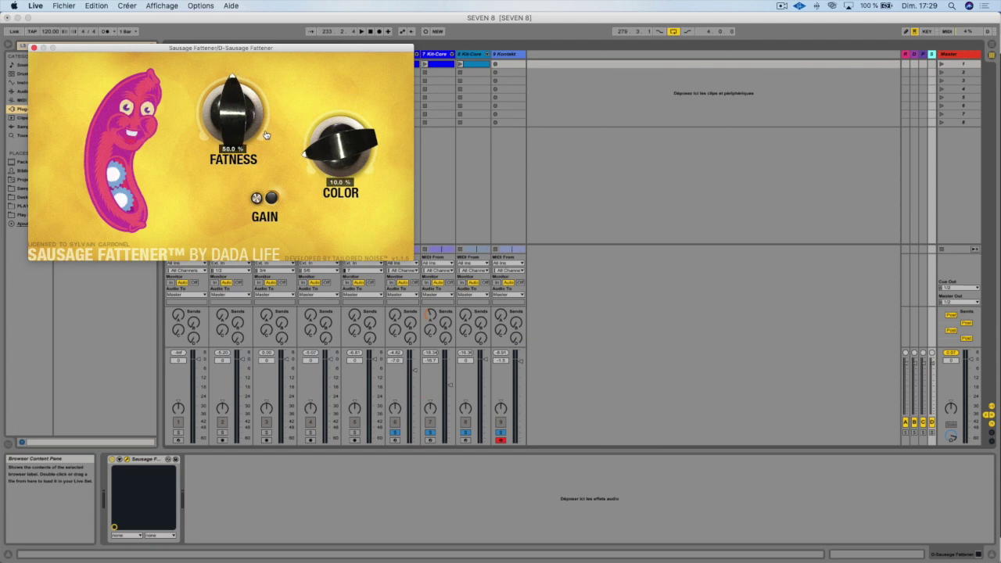
{"action": "left_click_drag", "start_coordinate": [229, 109], "coordinate": [217, 167]}
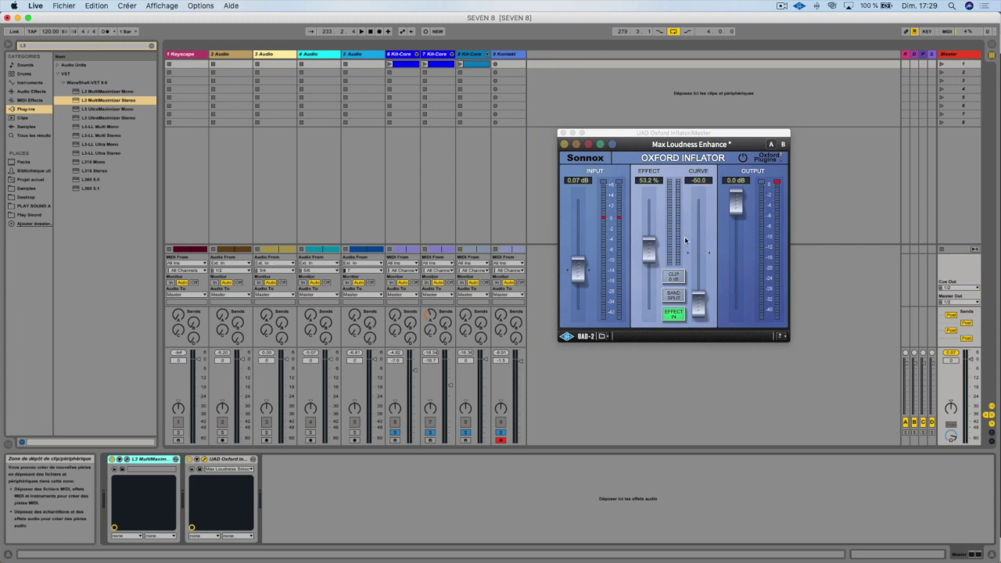
- Lower the Master Inflator's Effect to 31.9 % and further to 24.5 % to demonstrate a subtler setting
{"action": "left_click_drag", "start_coordinate": [649, 249], "coordinate": [648, 295]}
{"action": "left_click_drag", "start_coordinate": [645, 321], "coordinate": [652, 287]}
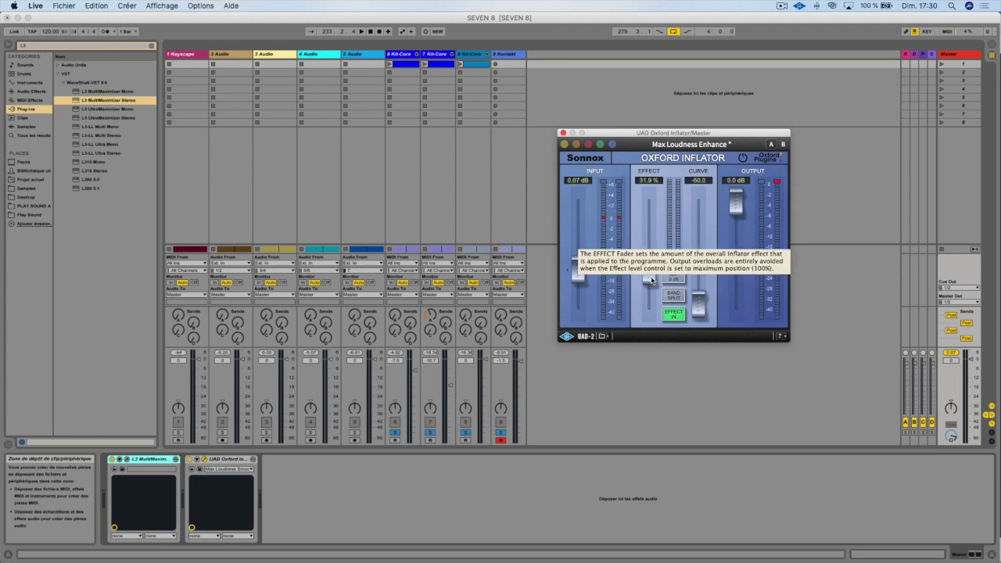
{"action": "left_click_drag", "start_coordinate": [653, 281], "coordinate": [648, 291]}
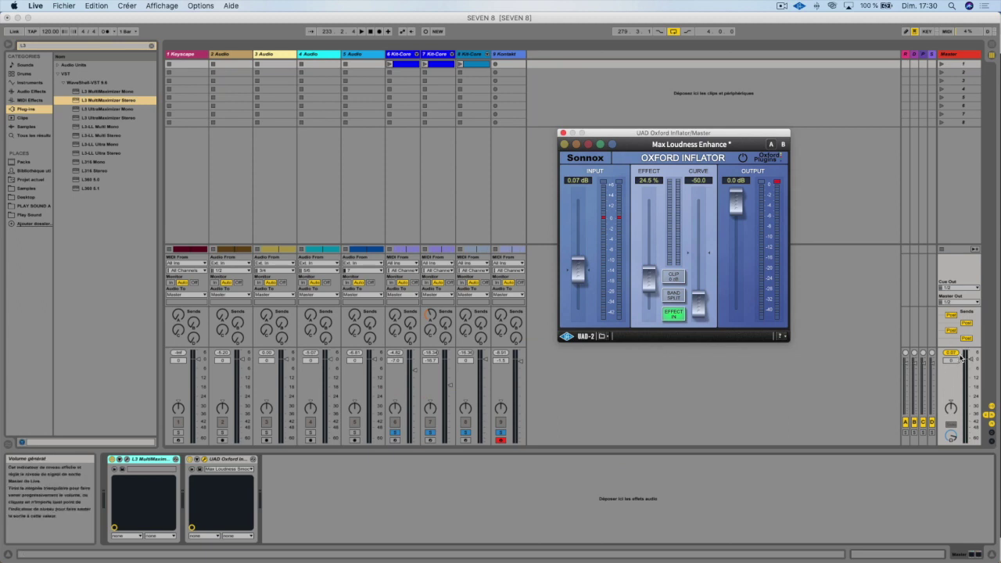
{"action": "left_click", "coordinate": [412, 344]}
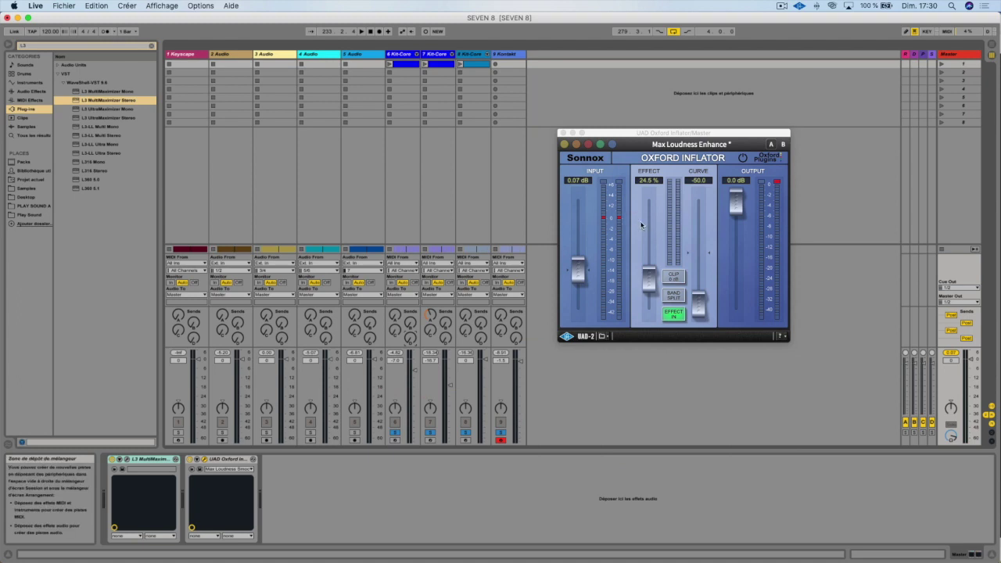
- Raise the Master Inflator's Effect to 32.2 % and on to 66.3 %, and set its Curve to 29.5
{"action": "left_click_drag", "start_coordinate": [647, 283], "coordinate": [650, 275]}
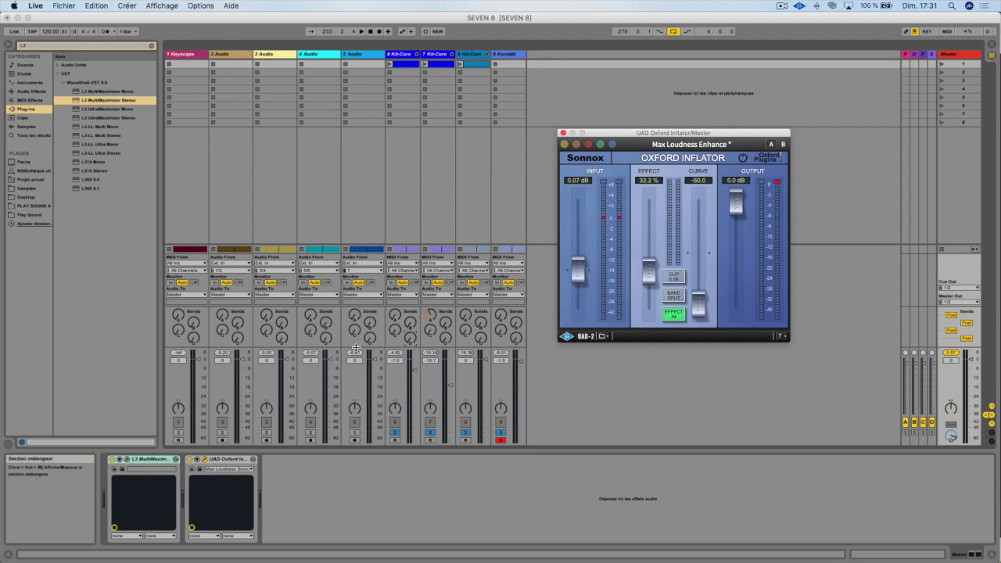
{"action": "left_click_drag", "start_coordinate": [644, 269], "coordinate": [648, 228]}
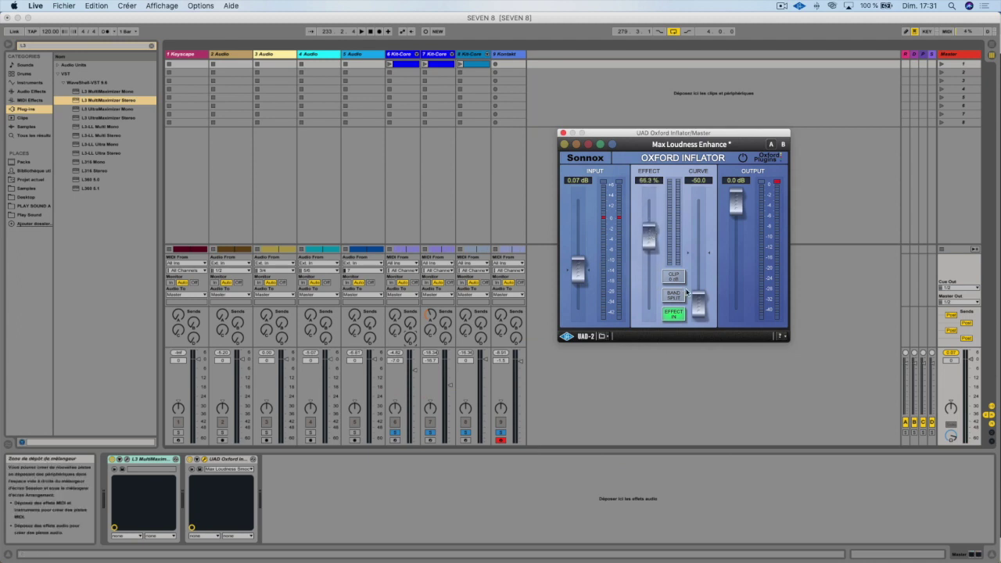
{"action": "left_click_drag", "start_coordinate": [697, 305], "coordinate": [698, 230]}
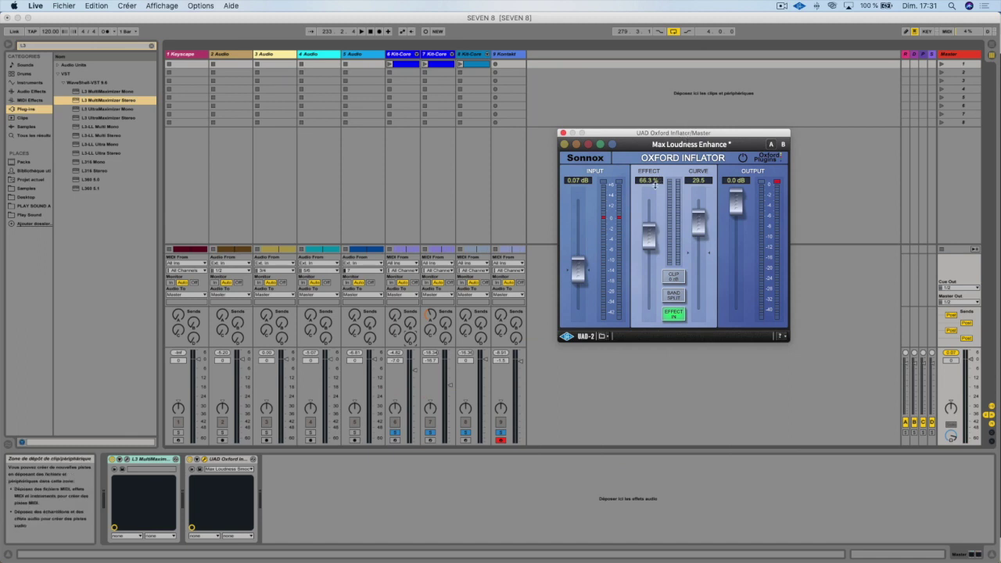
- Bring the Master Inflator's Curve to 5.7 and Effect to 28.3 %, and reset the output clip indicator
{"action": "left_click_drag", "start_coordinate": [651, 242], "coordinate": [651, 309]}
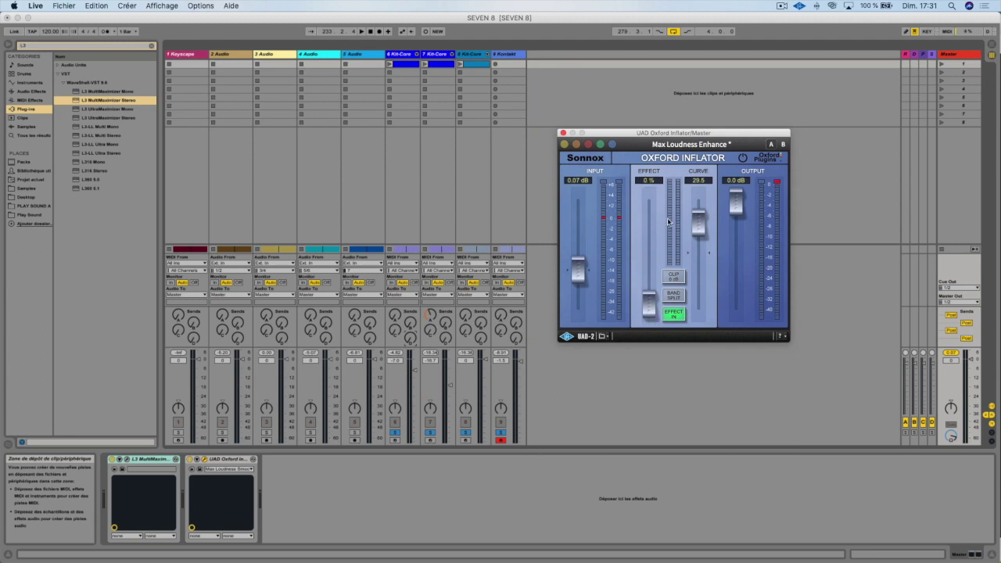
{"action": "left_click_drag", "start_coordinate": [699, 222], "coordinate": [673, 269]}
{"action": "left_click_drag", "start_coordinate": [650, 308], "coordinate": [650, 274]}
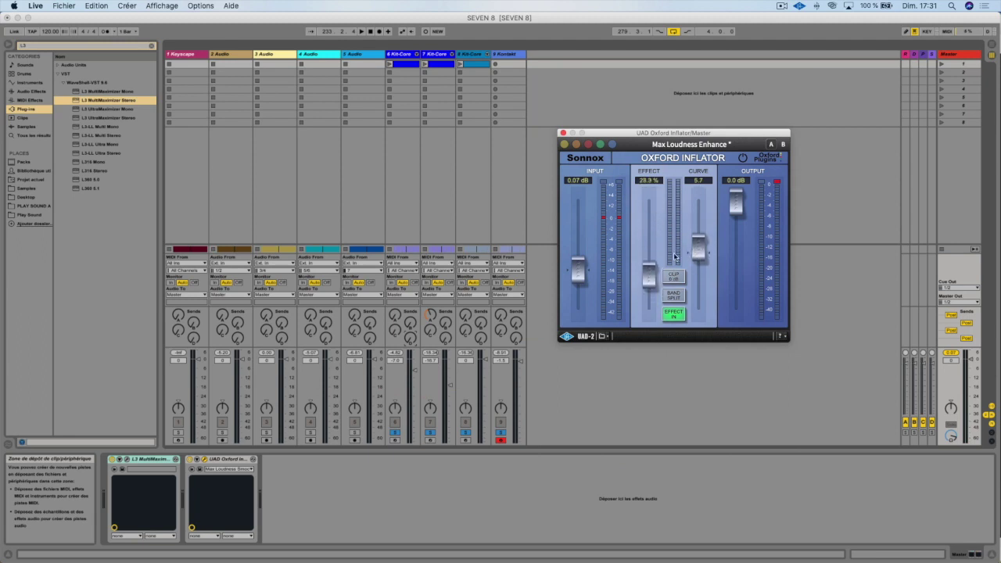
{"action": "left_click", "coordinate": [777, 184]}
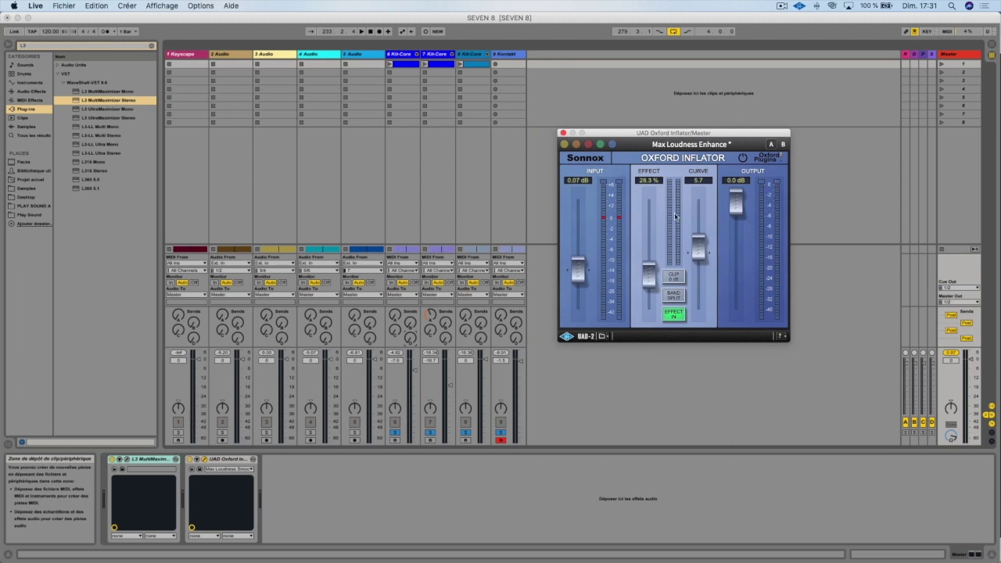